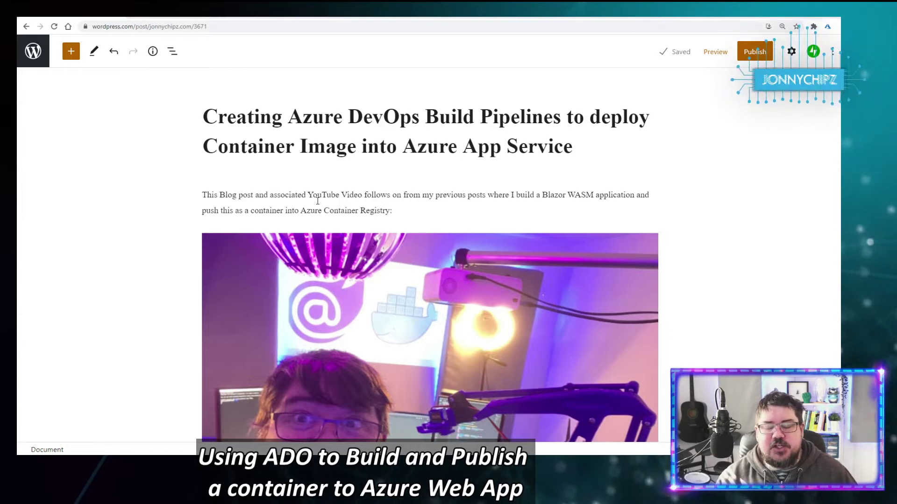
Step: Read through the draft blog post down to the bullet points on the docker-compose build and ADO image tagging
scroll(398, 149, down, 1)
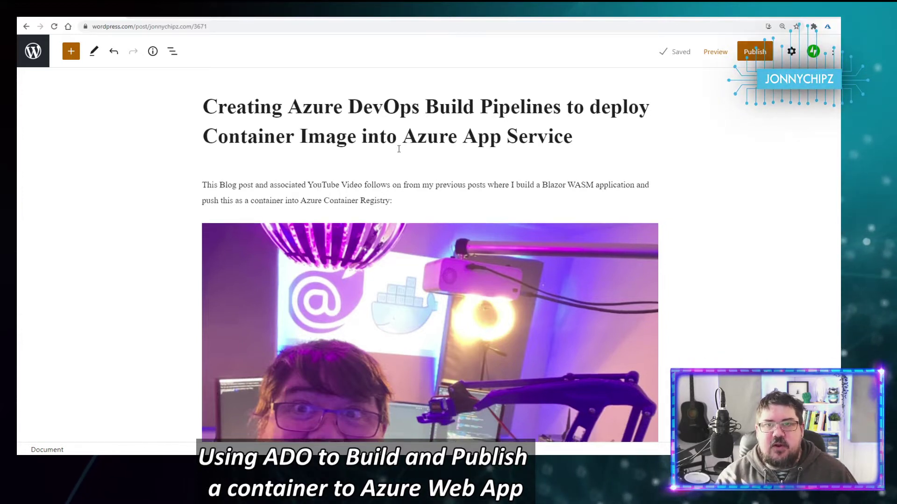
scroll(399, 148, down, 2)
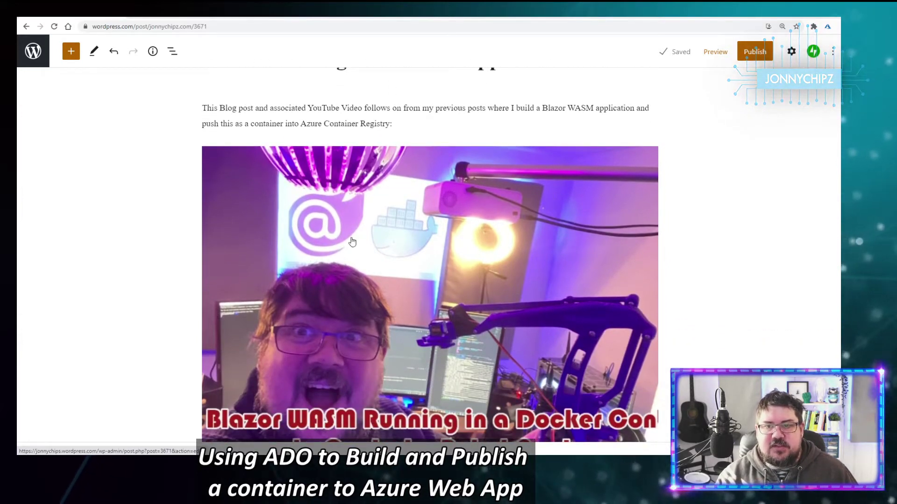
scroll(348, 269, down, 2)
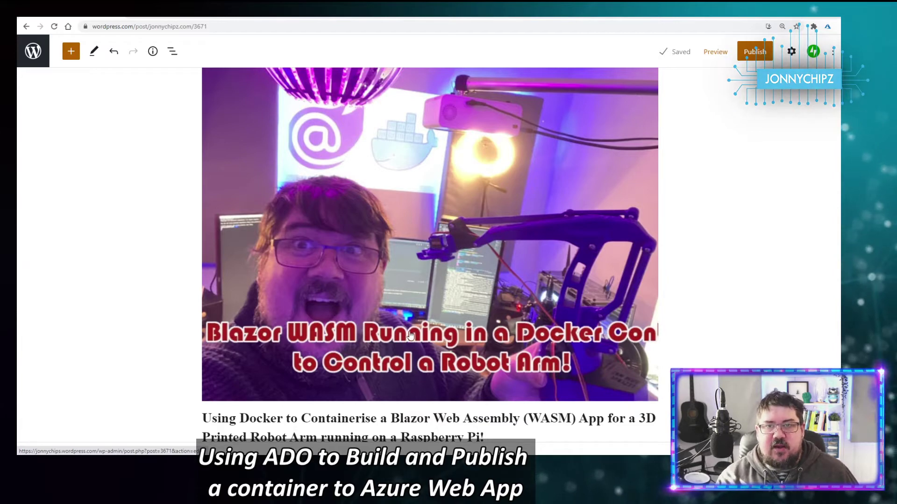
scroll(240, 260, down, 6)
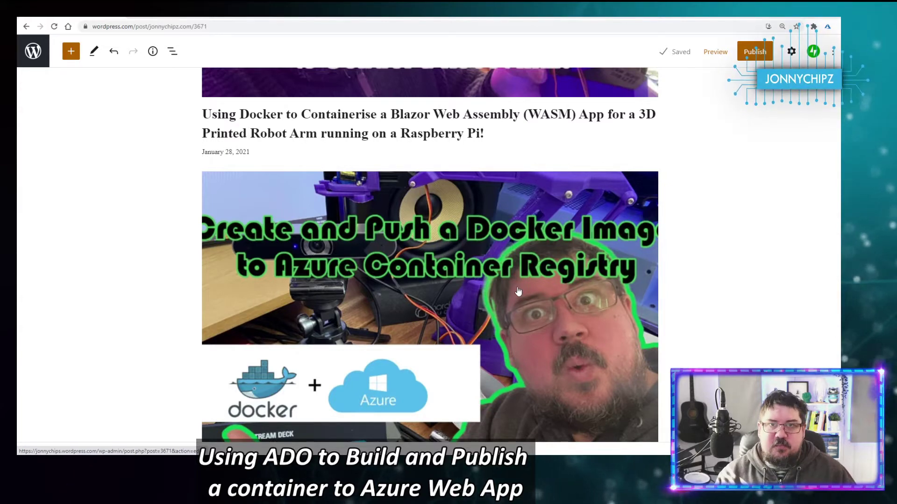
scroll(514, 292, down, 7)
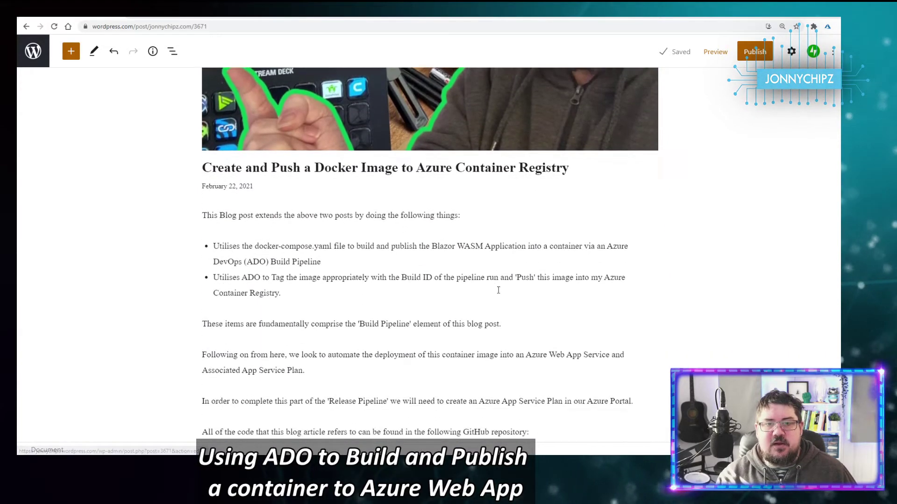
drag(218, 219, 357, 219)
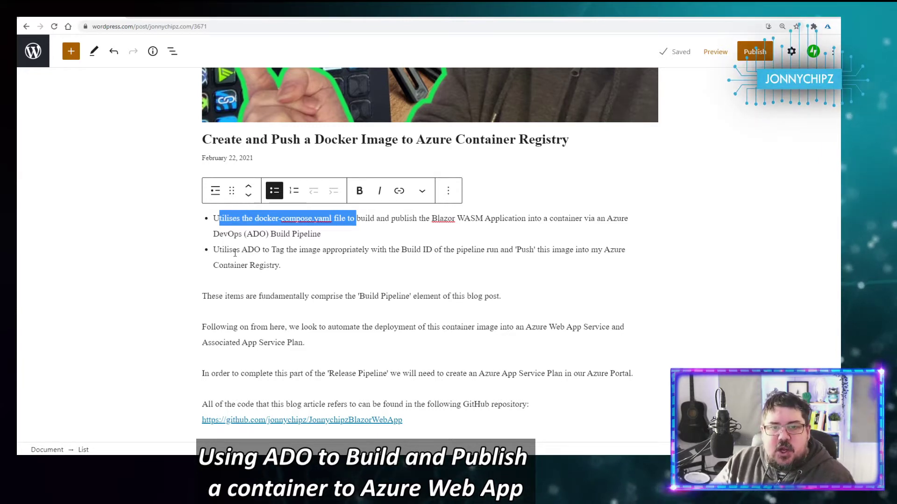
drag(216, 251, 289, 251)
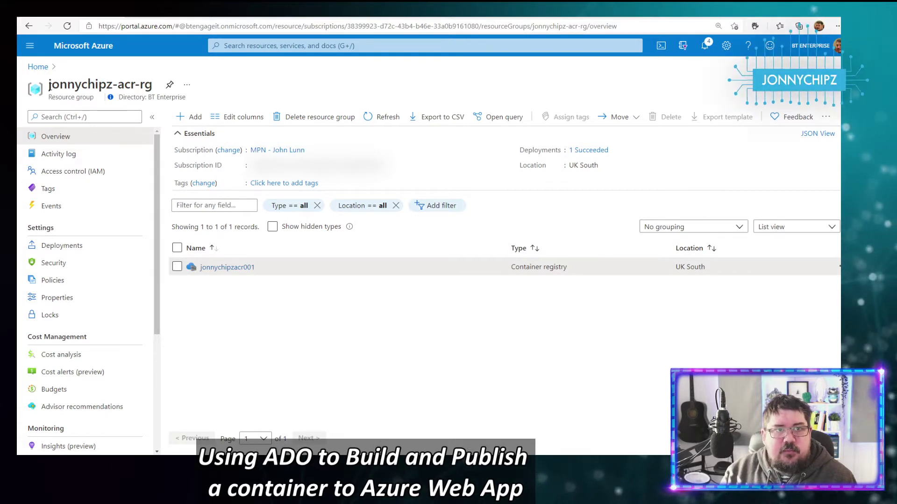
Step: Open the repositories of the jonnychipzacr001 container registry in the jonnychipz-acr-rg resource group
drag(49, 84, 152, 85)
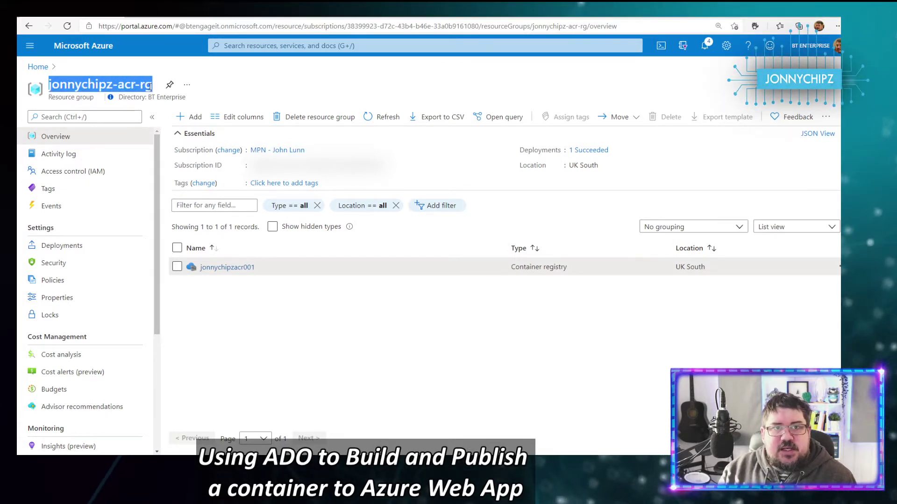
click(227, 268)
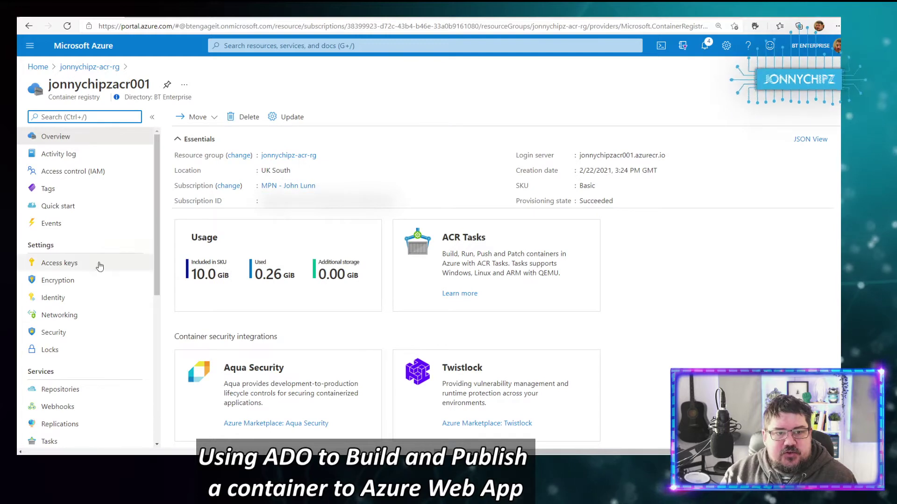
click(112, 394)
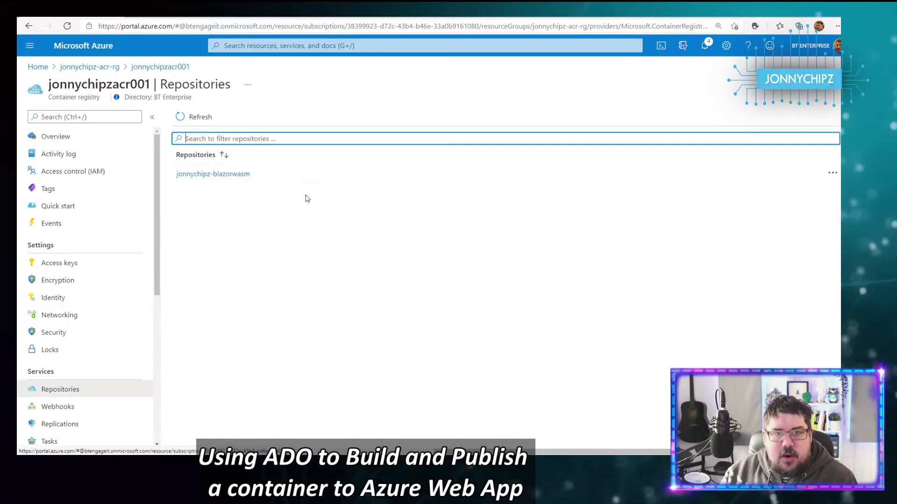
Step: Delete the jonnychipz-blazorwasm repository and all its images from the container registry
drag(260, 178, 166, 178)
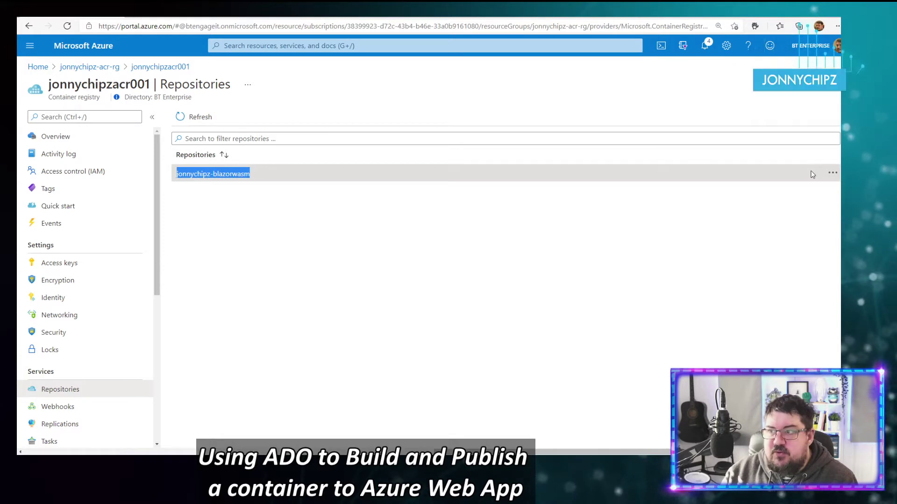
click(832, 173)
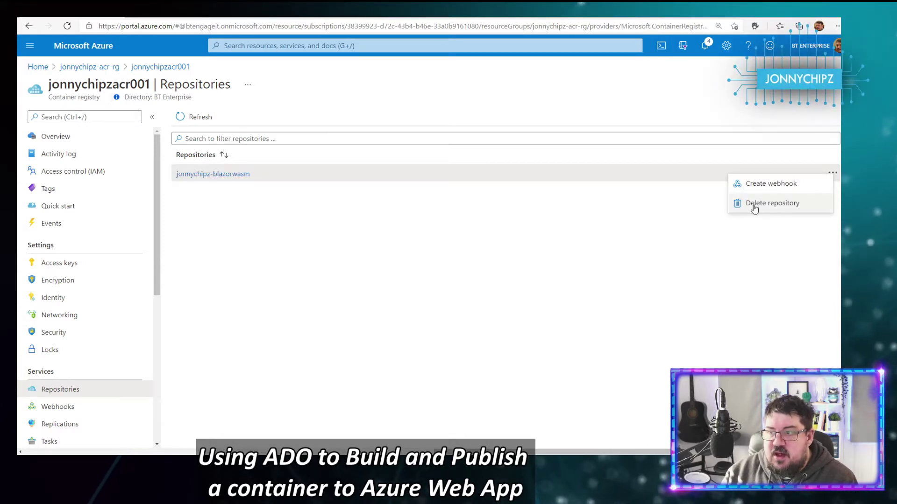
click(754, 205)
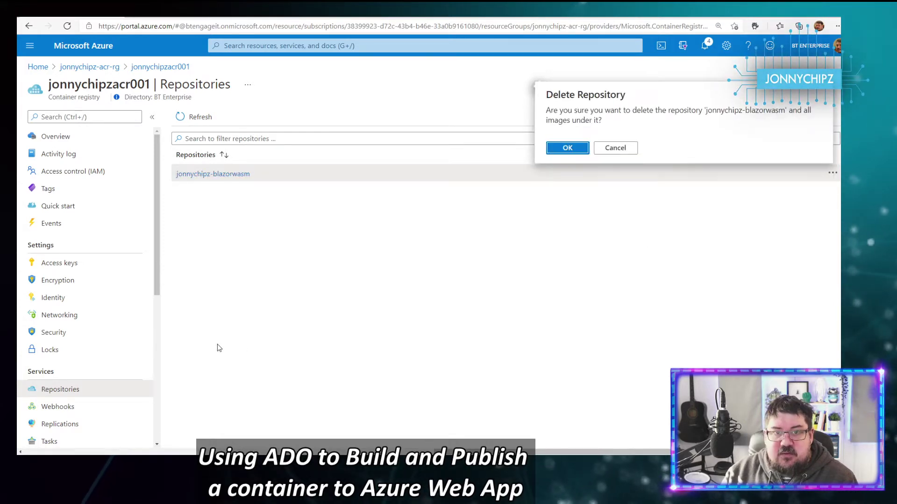
click(567, 148)
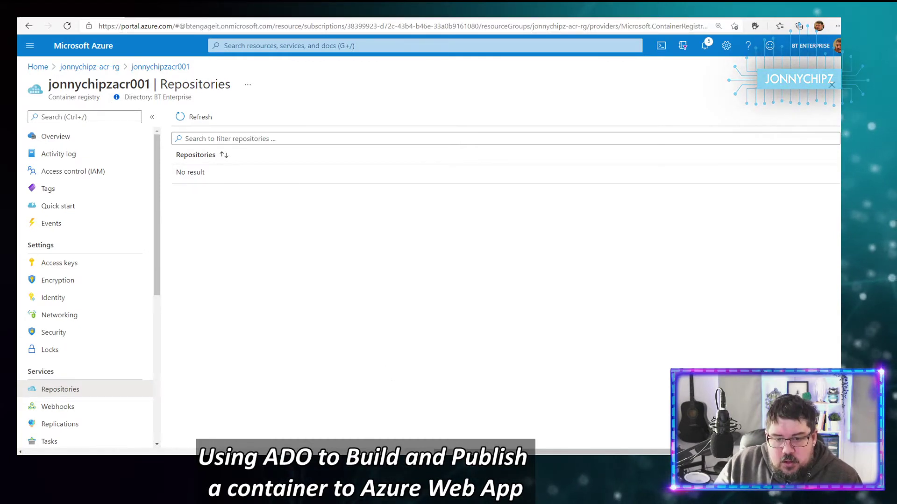
Step: Switch to Visual Studio Code and look at the Raspberry Pi SSH terminal in the robot_firmware project
mouse_move(304, 466)
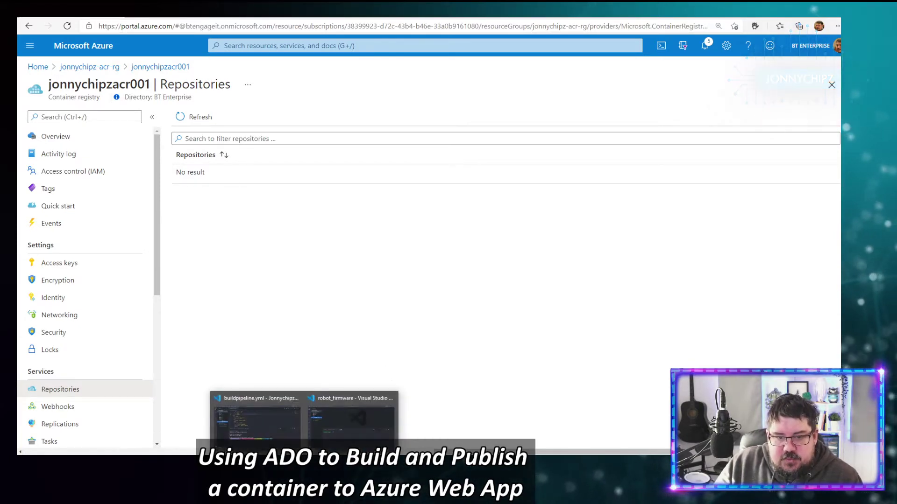
click(282, 434)
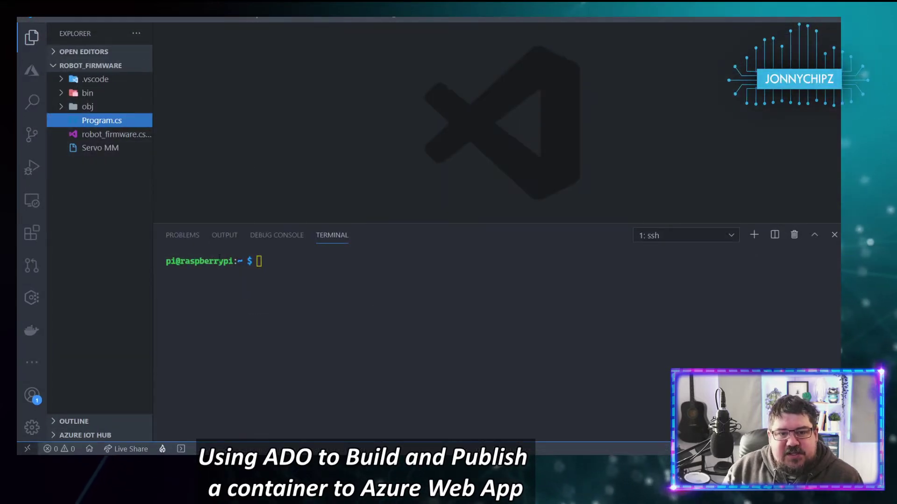
drag(295, 261, 167, 262)
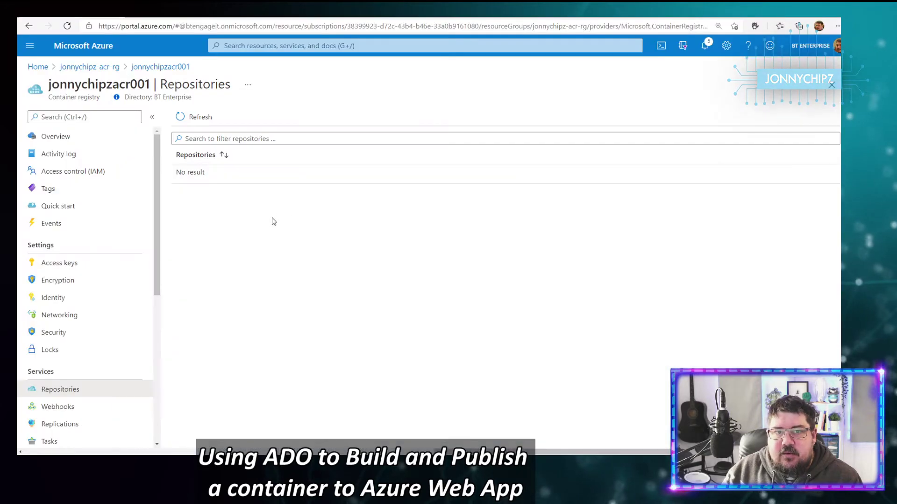
Step: Switch to Azure DevOps and open the jonnychipz.JonnychipzBlazorWebApp pipeline in the Robot Arm project
click(186, 21)
mouse_move(306, 155)
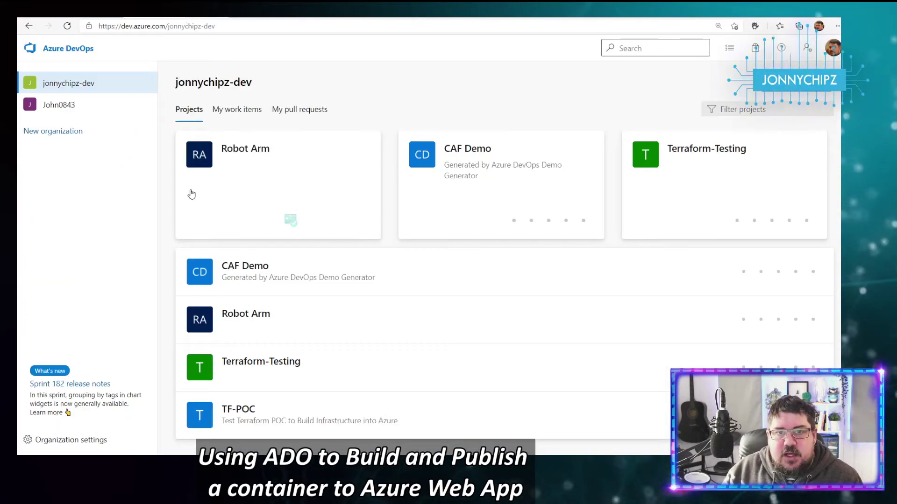
click(254, 151)
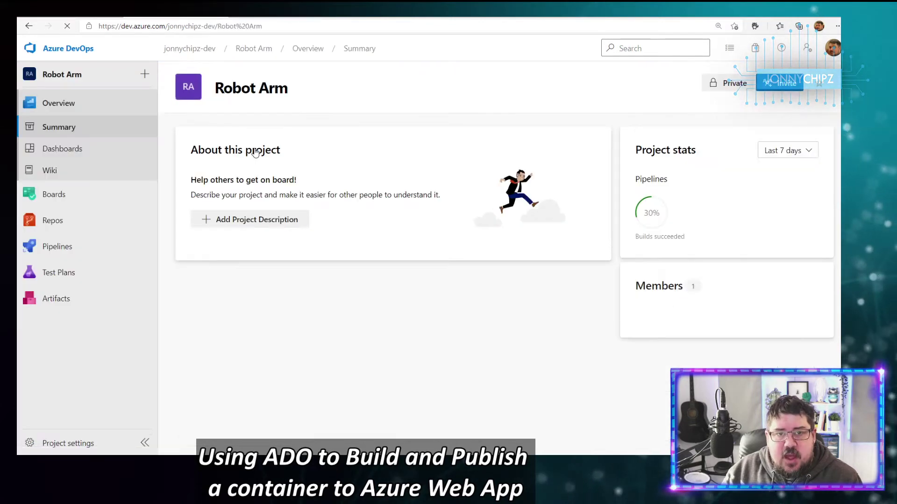
click(21, 250)
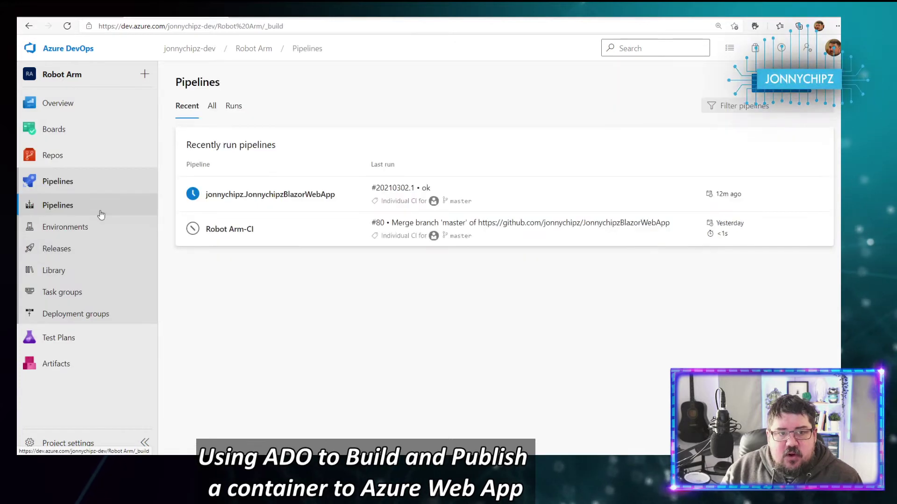
click(243, 196)
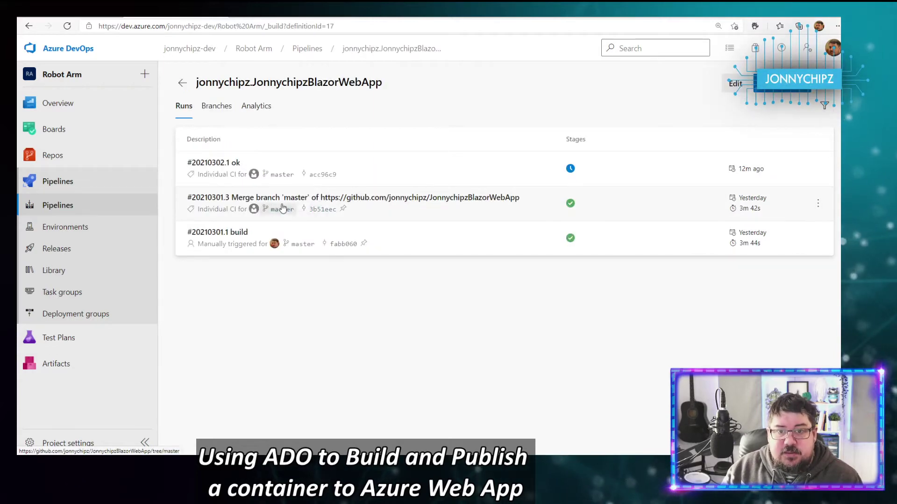
Step: Inspect the Agent job 1 log of run #20210302.1 and return to the pipeline's run list
click(221, 165)
click(226, 300)
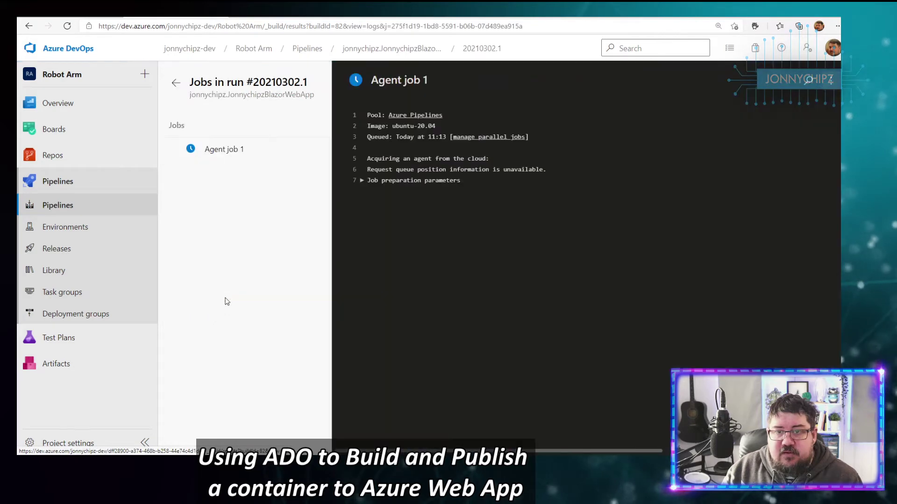
click(28, 27)
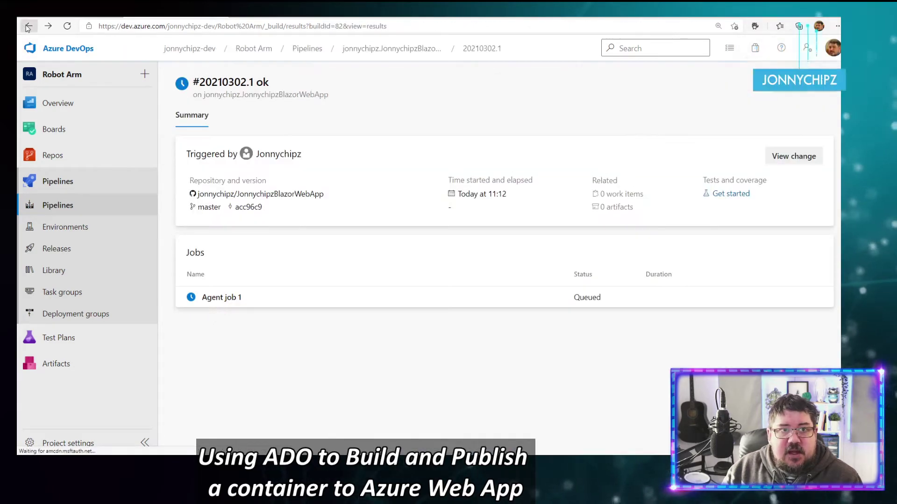
click(28, 26)
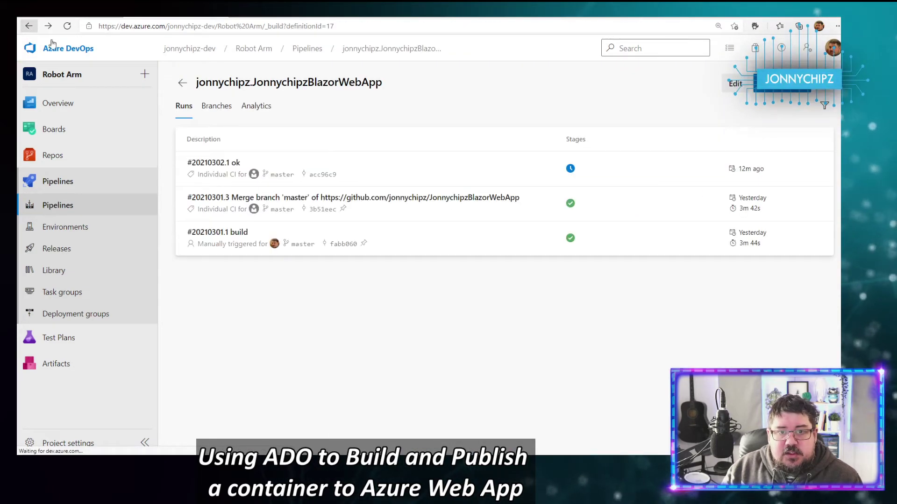
Step: Delete the queued run #20210302.1 from the pipeline's run list
click(818, 169)
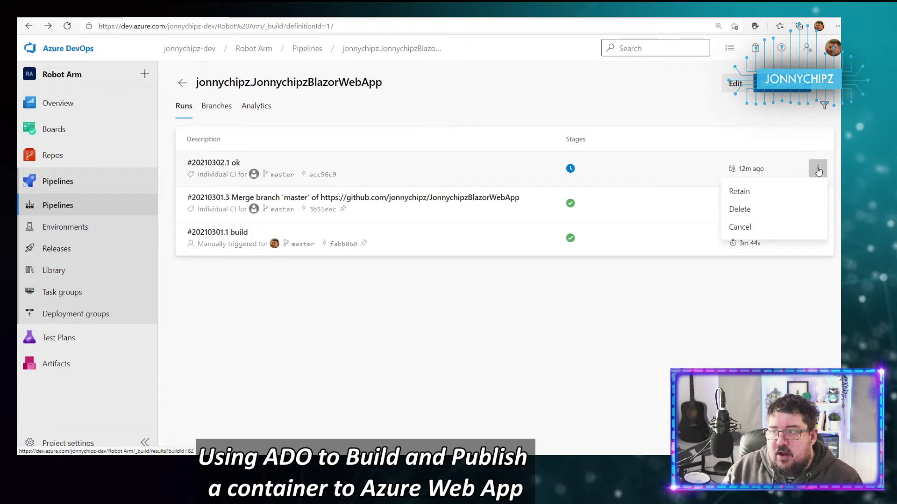
click(760, 210)
click(541, 276)
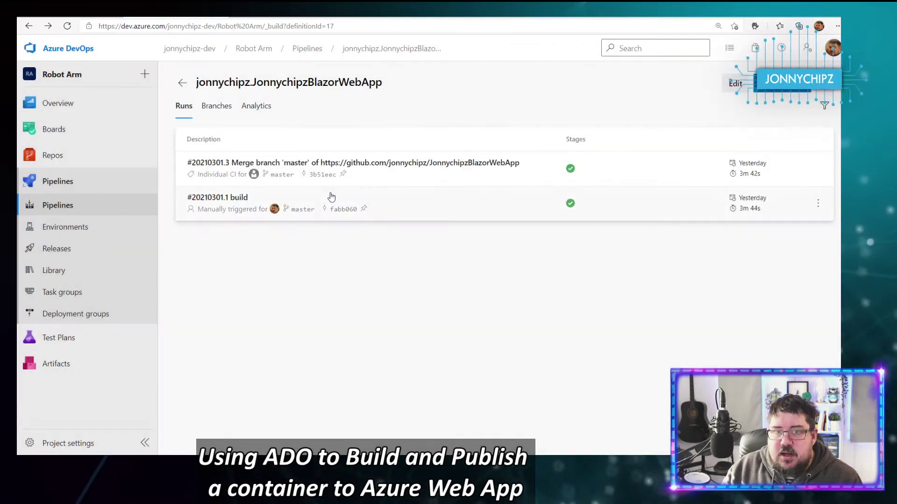
Step: Return to the pipelines overview and open the Robot Arm-CI pipeline for editing
click(183, 84)
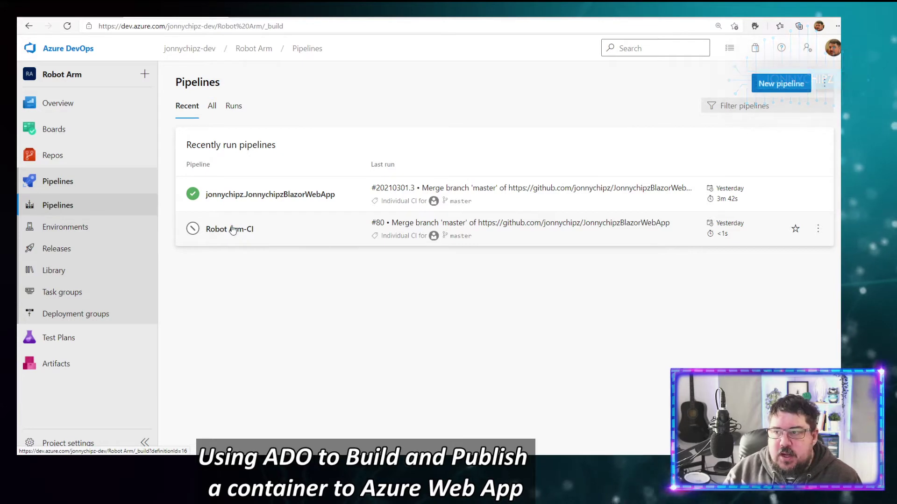
click(817, 228)
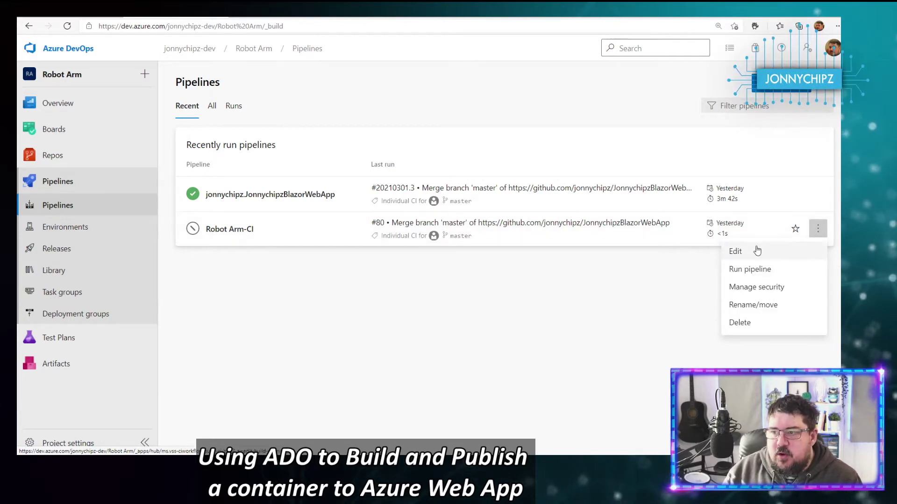
click(727, 249)
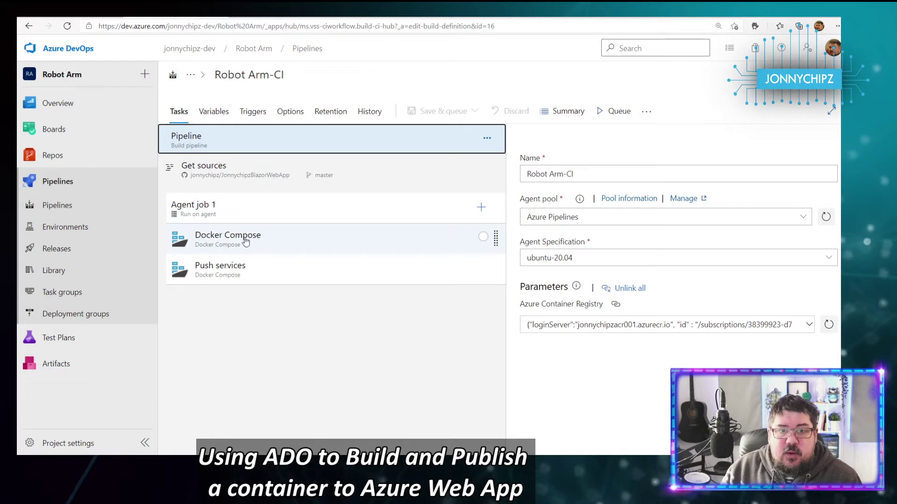
Step: Review the GitHub source and default branch, plus the Docker Compose task's registry and compose file settings
click(229, 180)
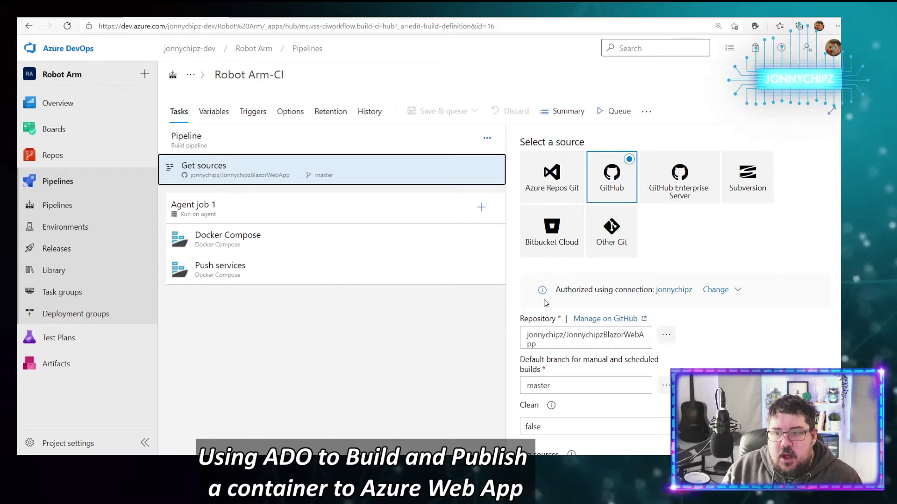
click(563, 385)
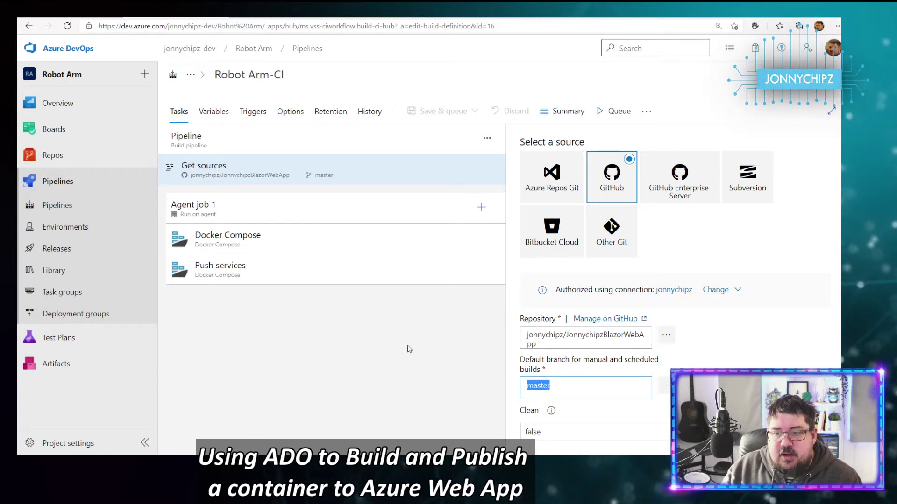
click(274, 235)
scroll(629, 239, down, 3)
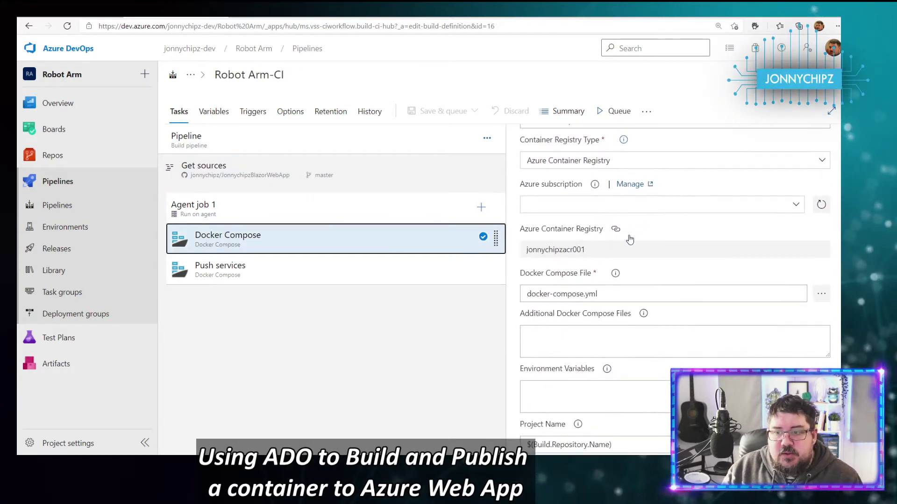
key(Tab)
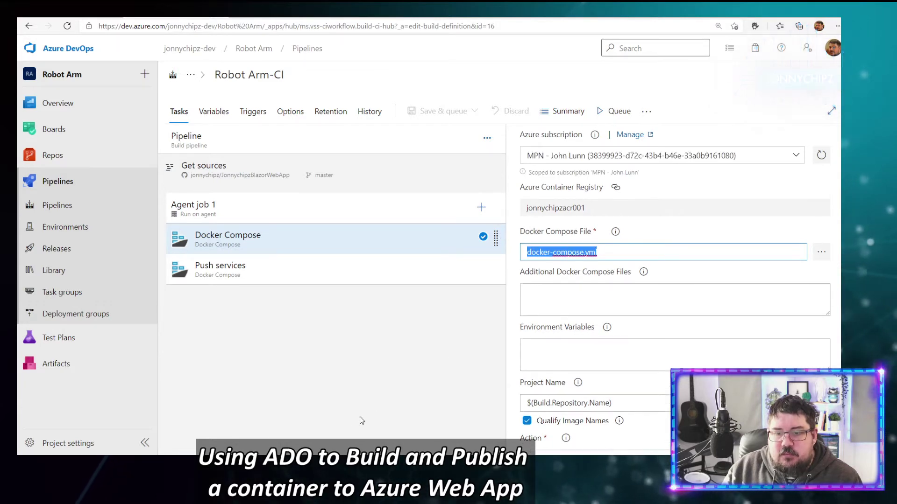
Step: Switch to Visual Studio Code and open docker-compose.yml in the JonnychipzBlazorWebApp project
key(alt+Tab)
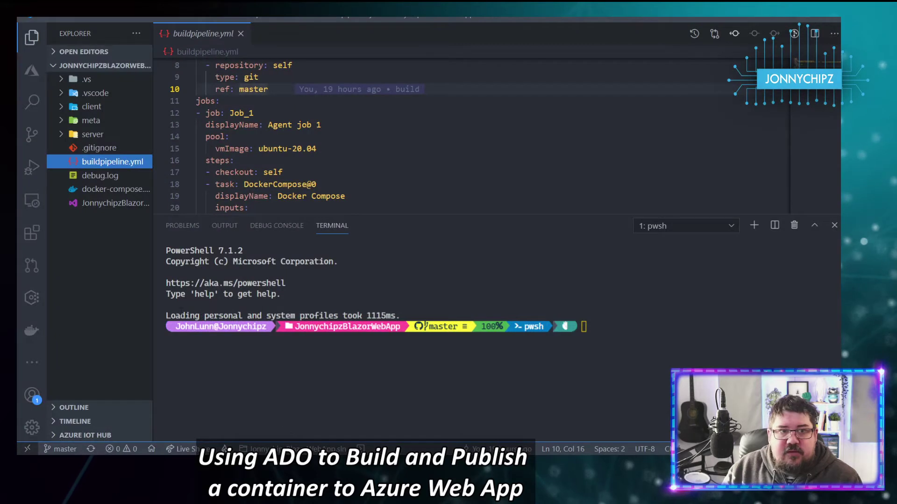
click(116, 189)
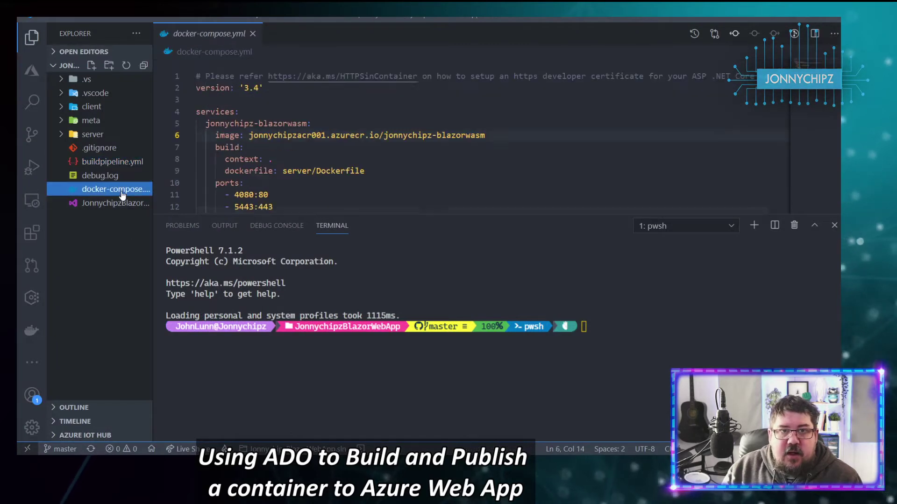
Step: Enlarge the editor area above the terminal and highlight docker-compose.yml from the version line to the end of the file
drag(362, 214, 363, 276)
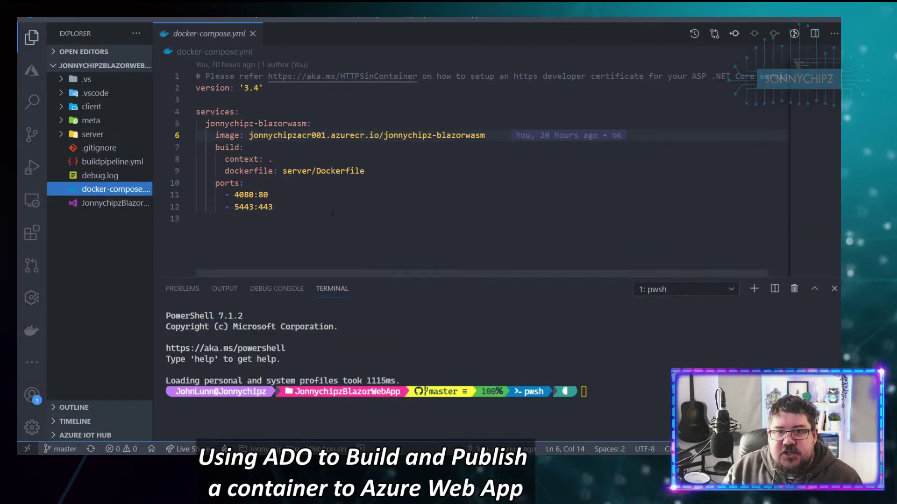
drag(206, 219, 189, 89)
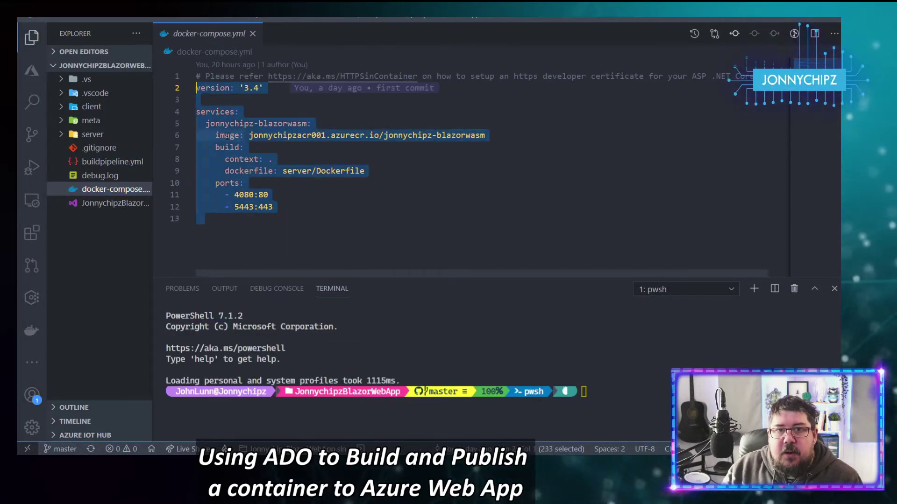
mouse_move(228, 122)
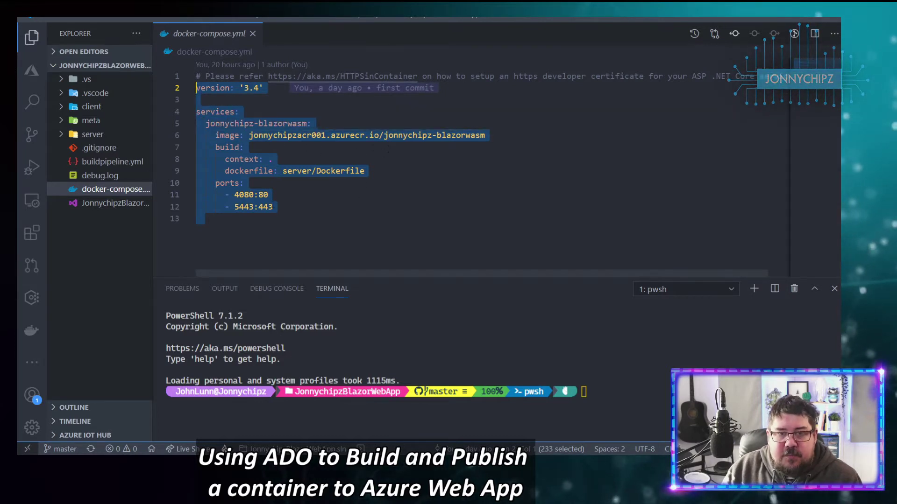
Step: Open the Dockerfile in the server folder, read through its build and publish stages, and collapse the folder
click(65, 135)
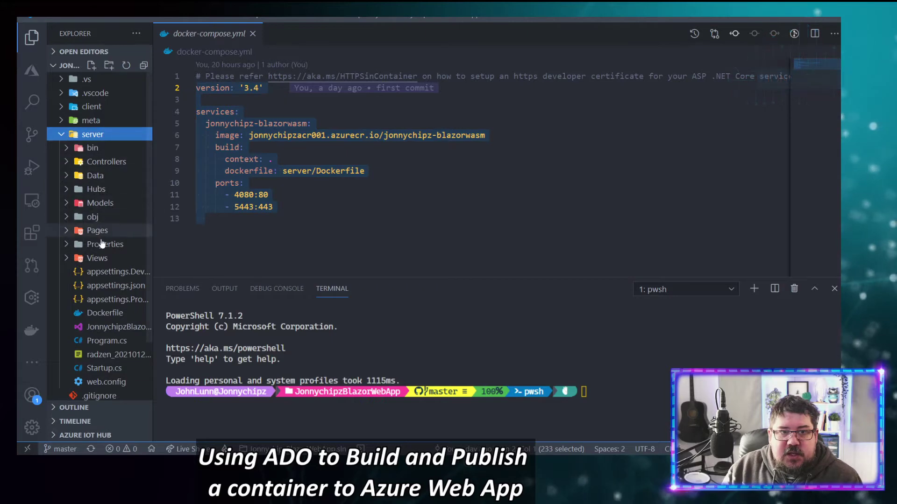
click(105, 313)
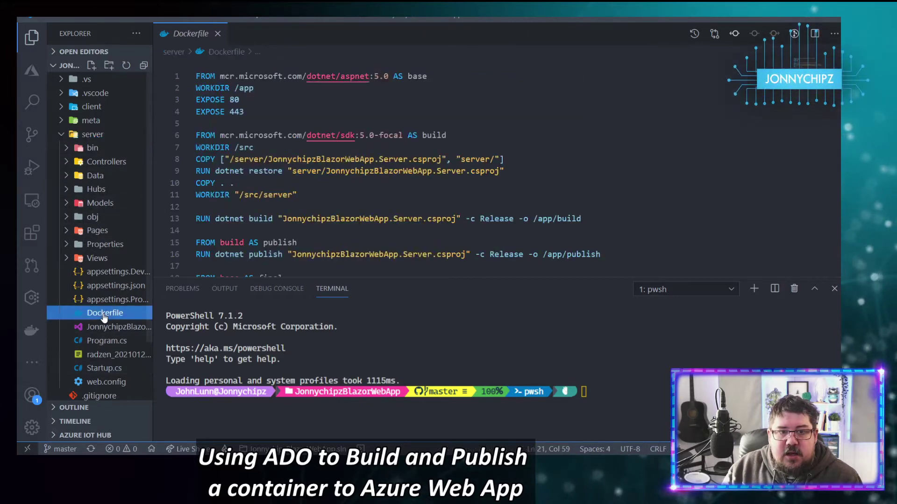
scroll(338, 213, down, 3)
scroll(337, 213, up, 3)
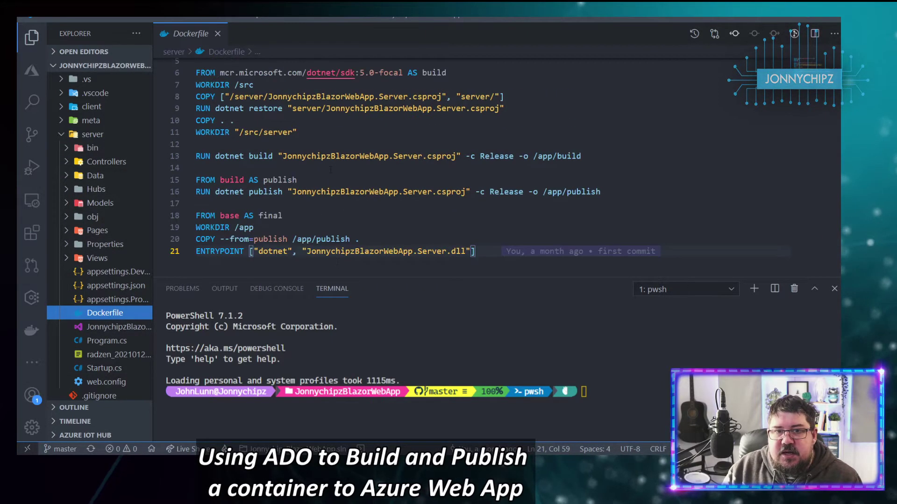
click(60, 135)
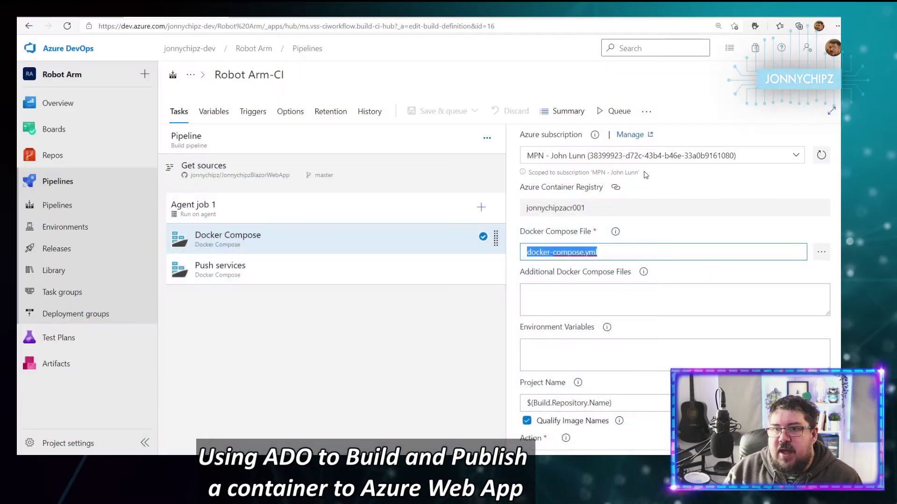
Step: Switch to Azure DevOps and examine the Docker Compose task's command, highlighting its build and no-start parts
scroll(582, 224, down, 3)
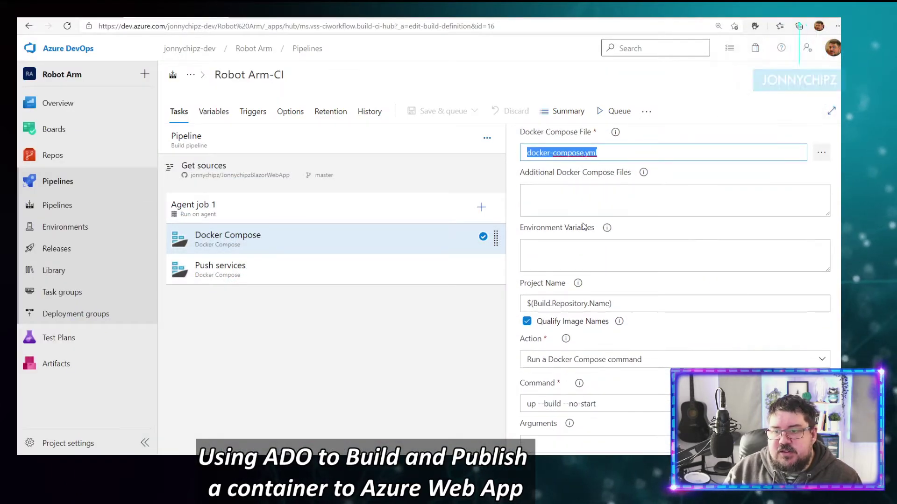
scroll(583, 226, down, 2)
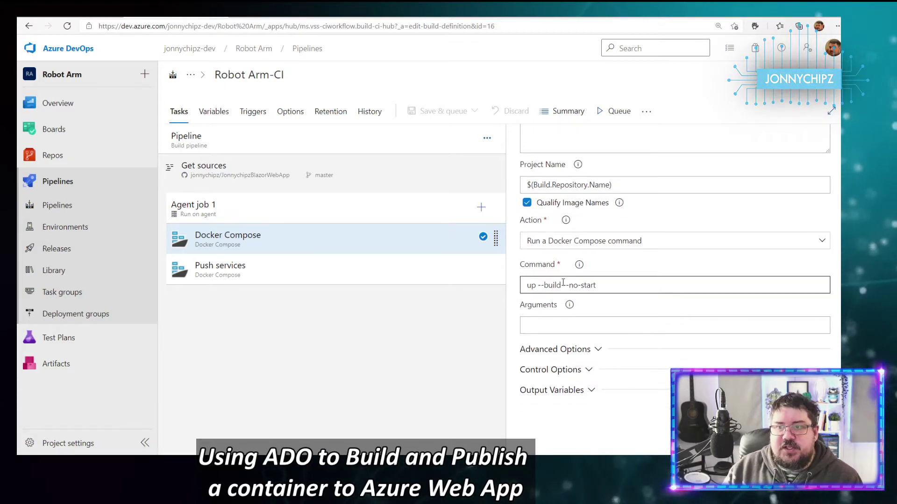
drag(530, 285, 560, 284)
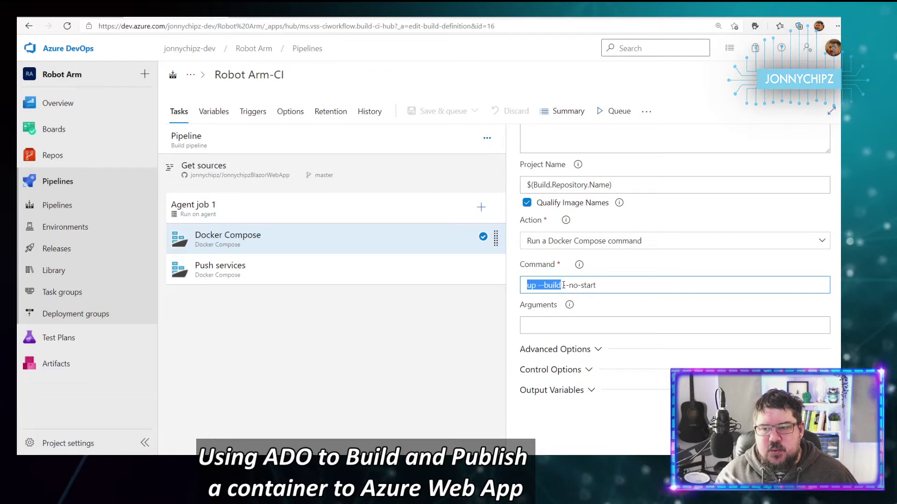
drag(563, 285, 607, 285)
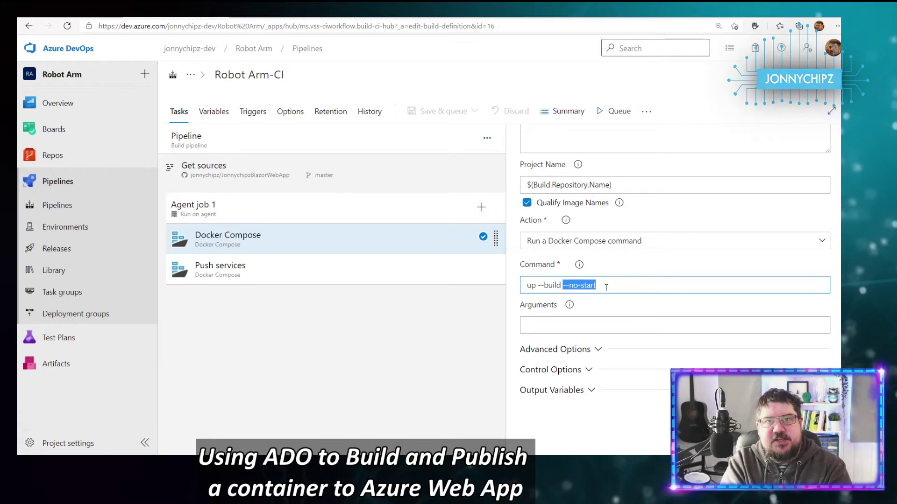
Step: Open the Push services task and review its container registry, compose file and action settings
click(290, 276)
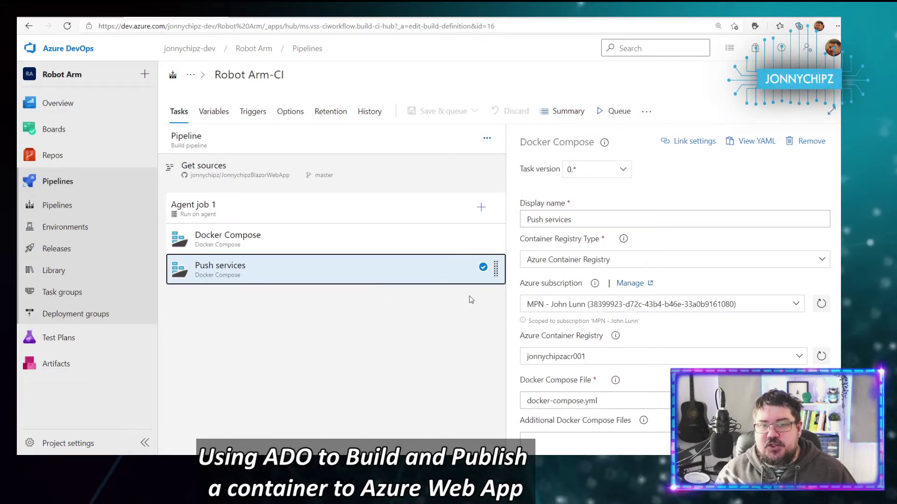
scroll(564, 317, down, 1)
click(564, 306)
drag(564, 306, 512, 365)
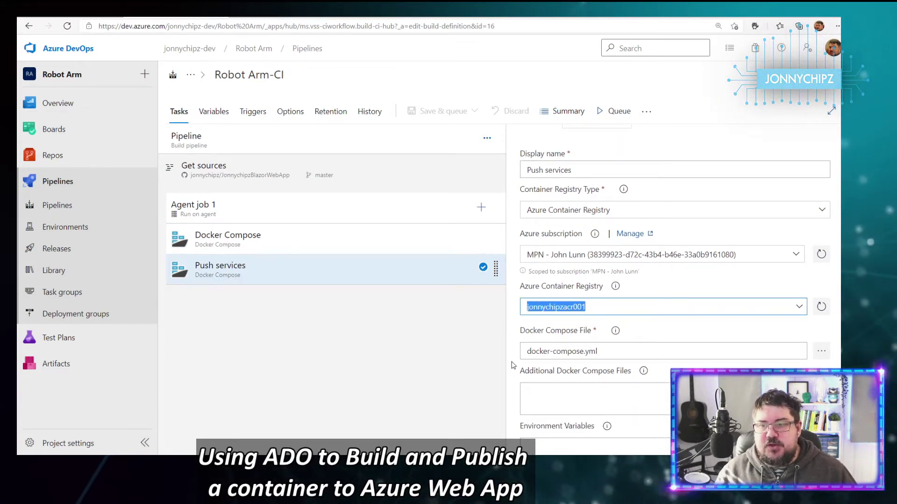
scroll(542, 357, down, 3)
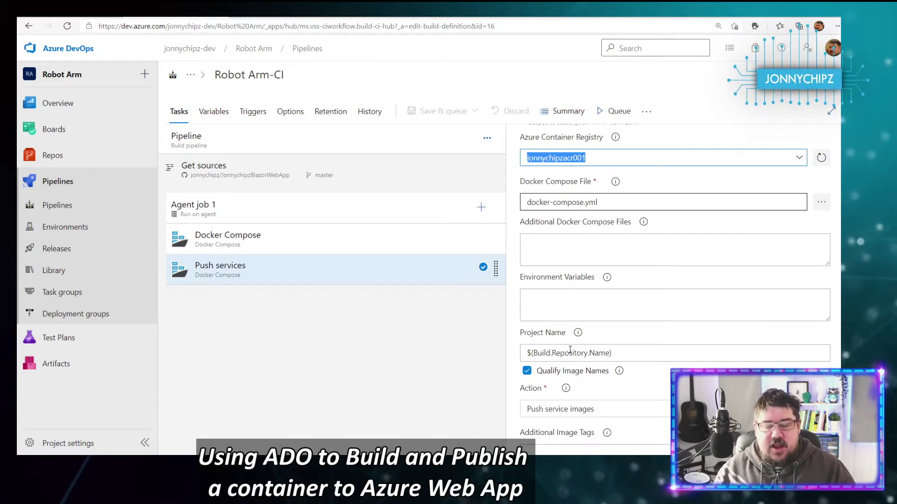
scroll(560, 337, down, 3)
scroll(541, 310, up, 6)
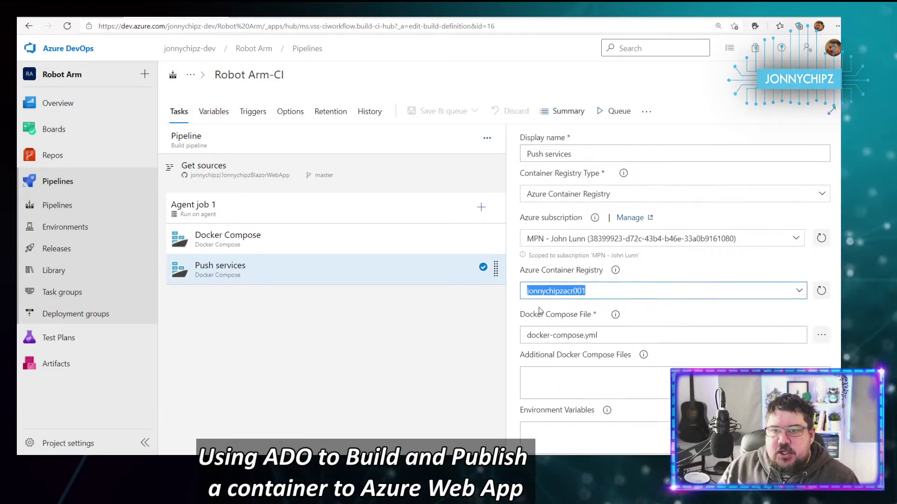
scroll(540, 311, up, 2)
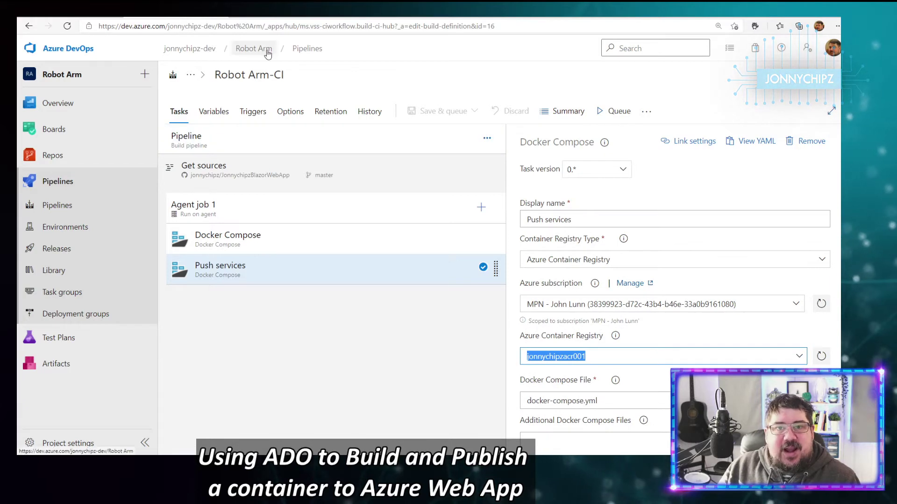
Step: Return to the pipelines overview, switch to the Visual Studio Code project window and open buildpipeline.yml
click(309, 49)
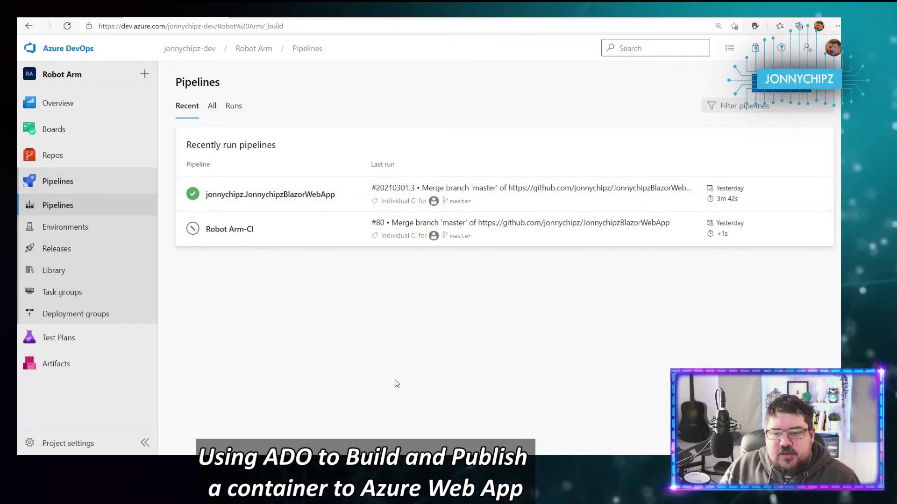
mouse_move(305, 462)
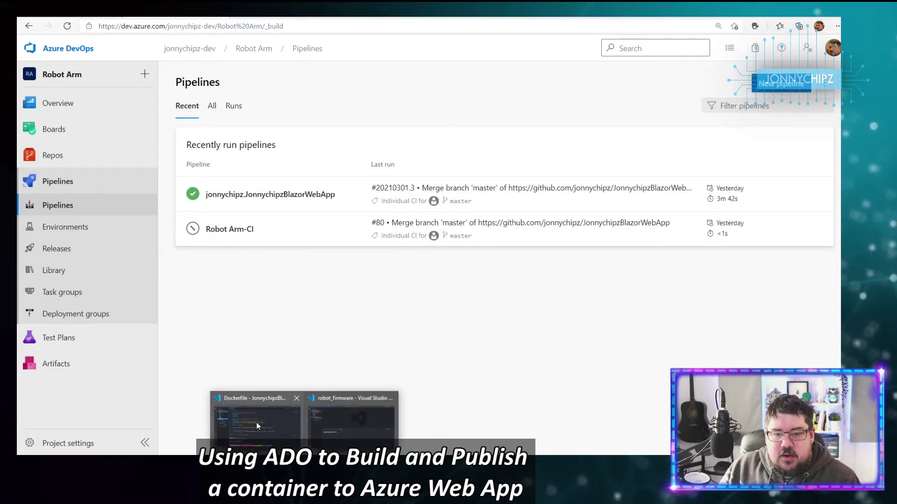
click(263, 424)
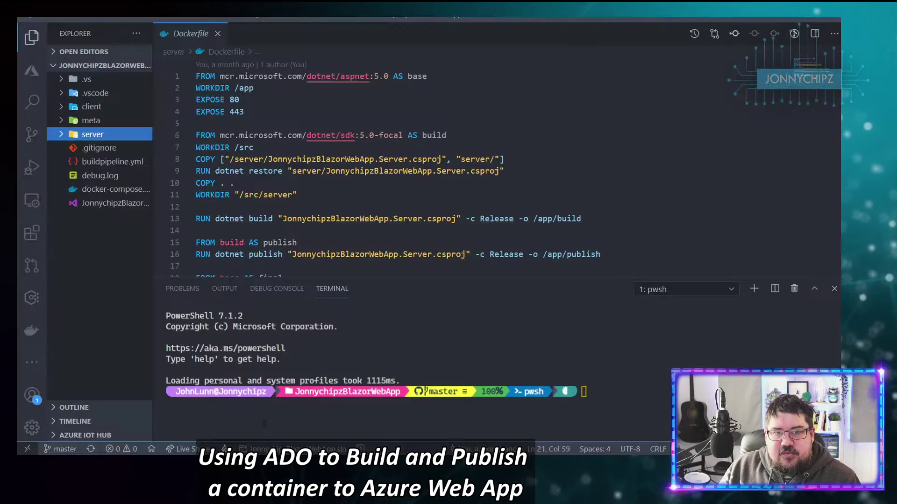
click(116, 163)
scroll(304, 177, up, 2)
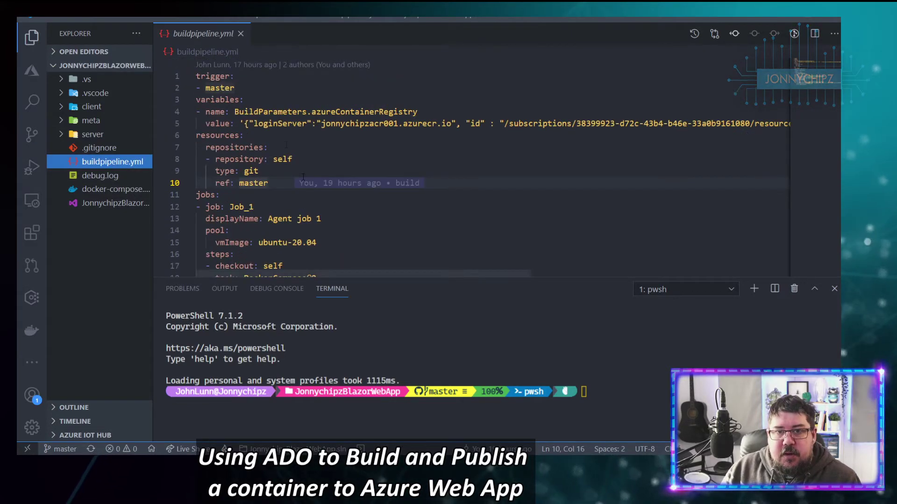
Step: Examine the agent job, Docker Compose command and Push services task in buildpipeline.yml, highlighting the key lines
scroll(304, 178, down, 3)
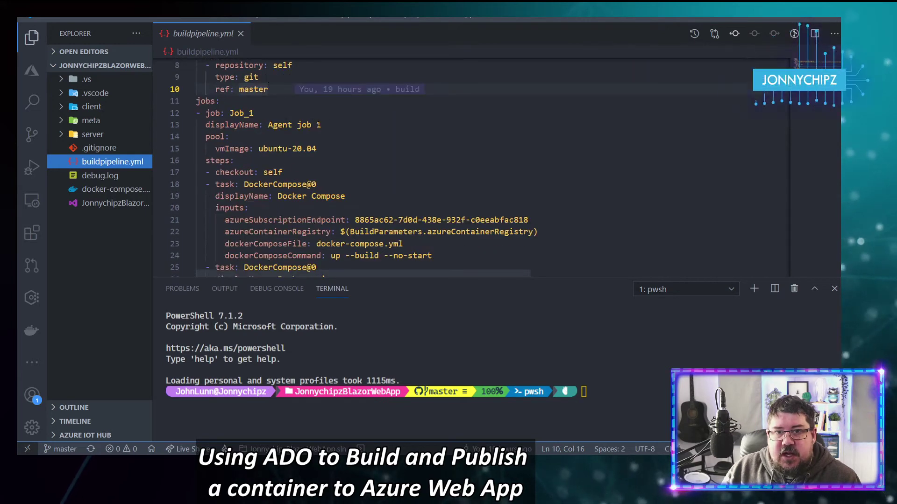
drag(322, 125, 240, 113)
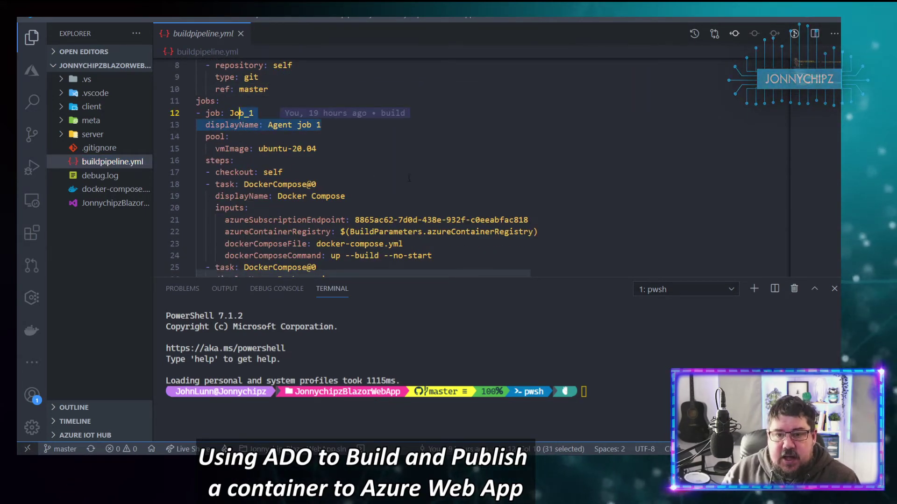
drag(278, 196, 432, 193)
scroll(335, 191, down, 2)
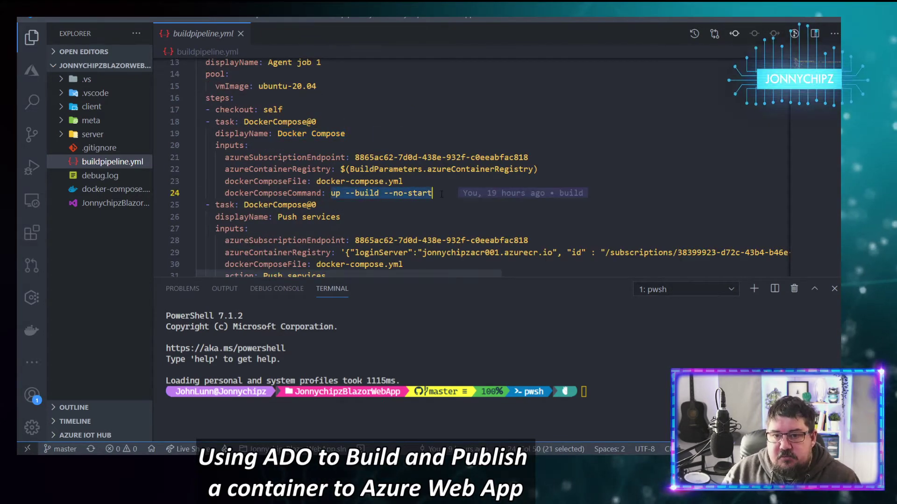
drag(240, 204, 330, 205)
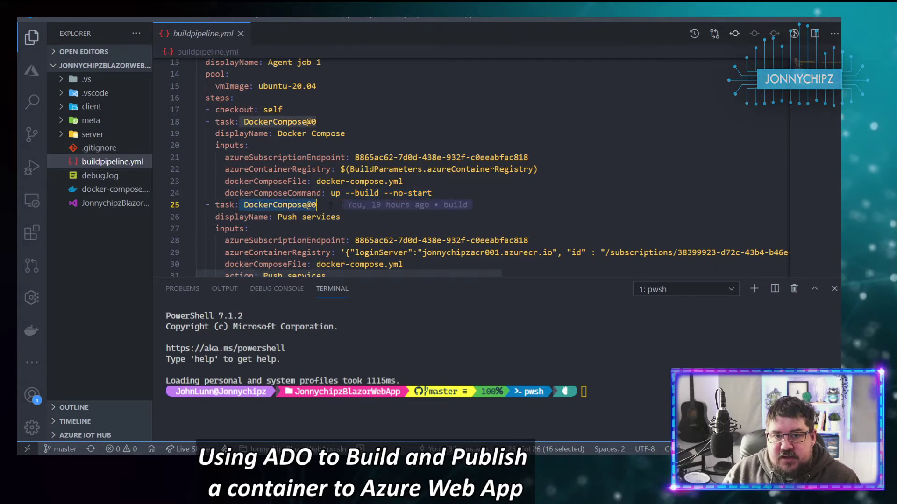
scroll(342, 207, down, 1)
drag(277, 186, 340, 186)
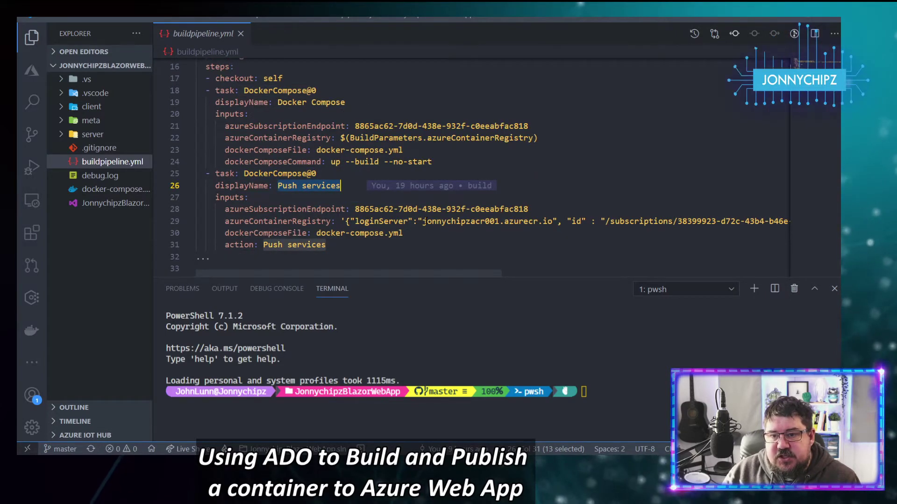
drag(424, 222, 599, 222)
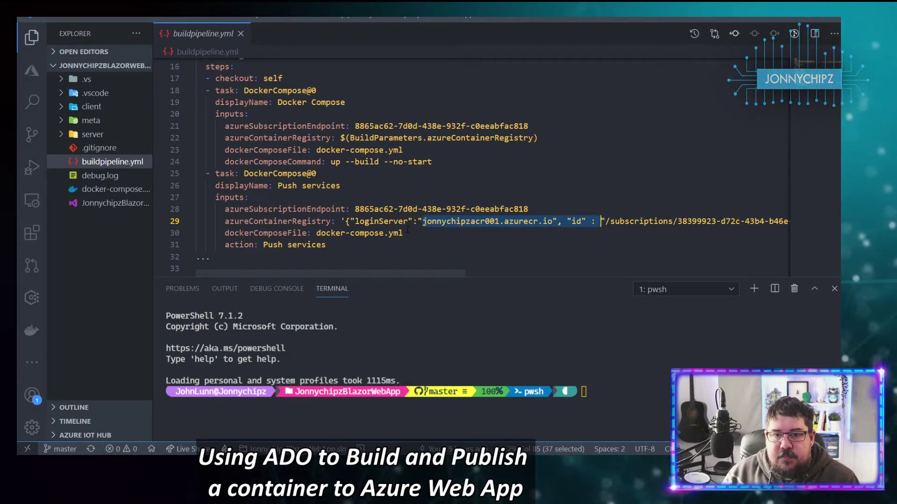
scroll(397, 231, down, 3)
scroll(388, 229, up, 2)
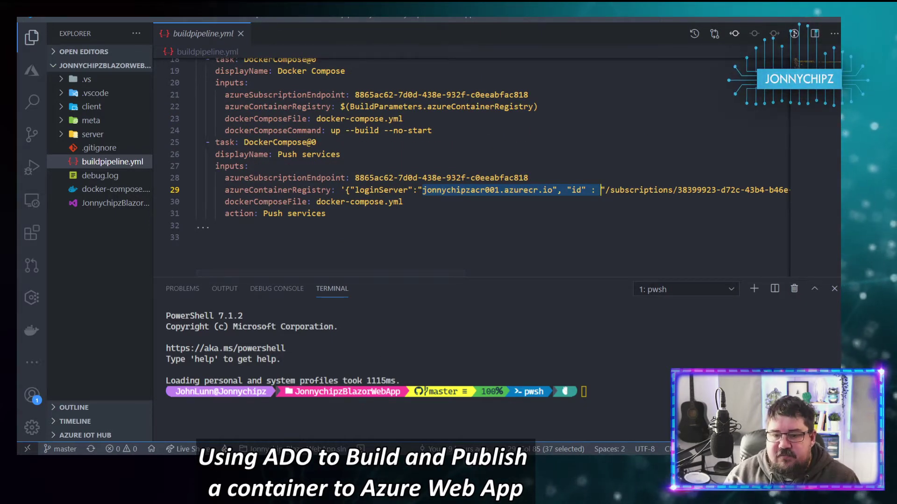
Step: Bring the Edit Post window in Chrome forward and move it away from the code editor
mouse_move(347, 454)
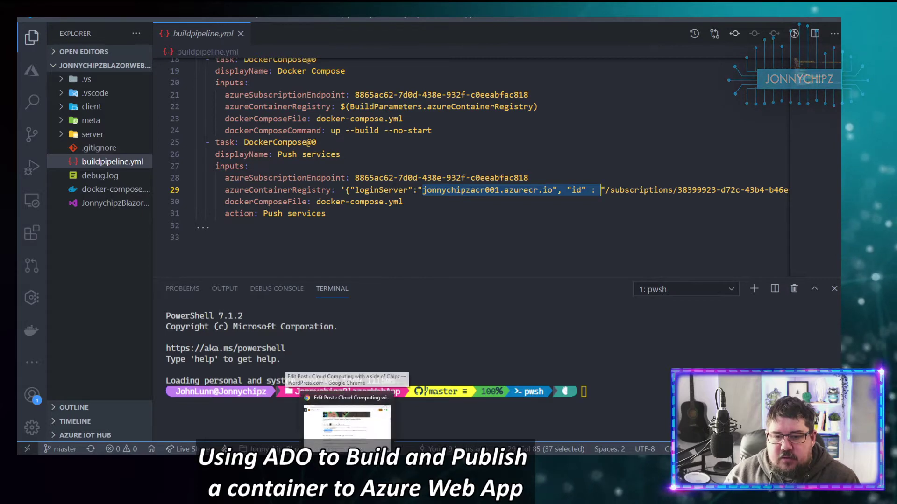
click(348, 432)
drag(321, 19, 836, 28)
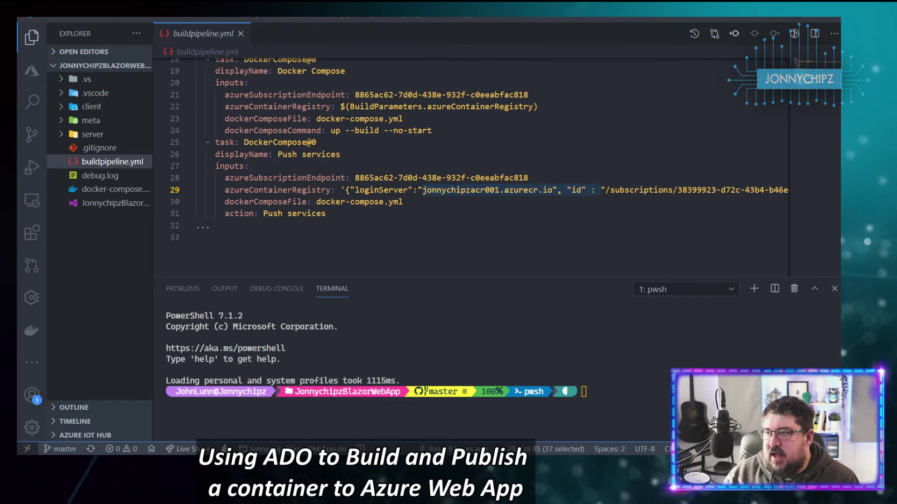
Step: Review the agent job's display name, its VM image and the Docker Compose task's compose file in buildpipeline.yml
click(247, 221)
scroll(246, 221, up, 5)
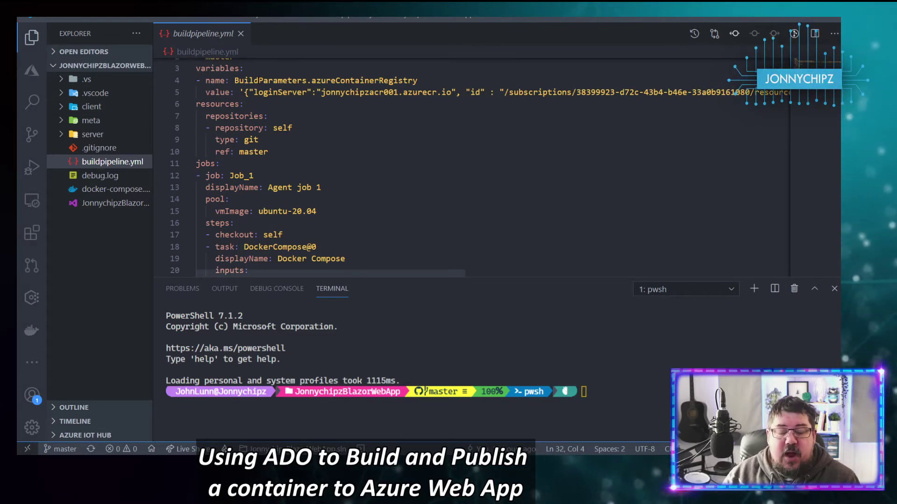
scroll(306, 102, down, 2)
drag(321, 125, 186, 130)
drag(321, 148, 239, 149)
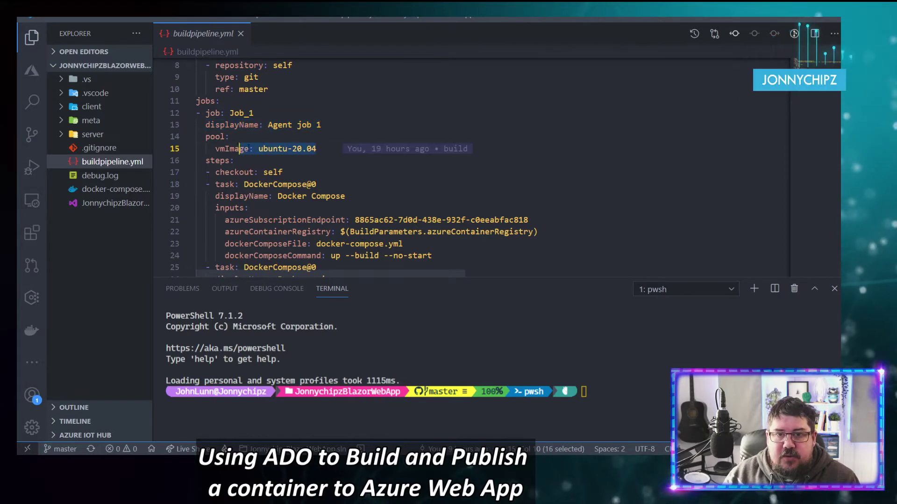
scroll(345, 173, down, 2)
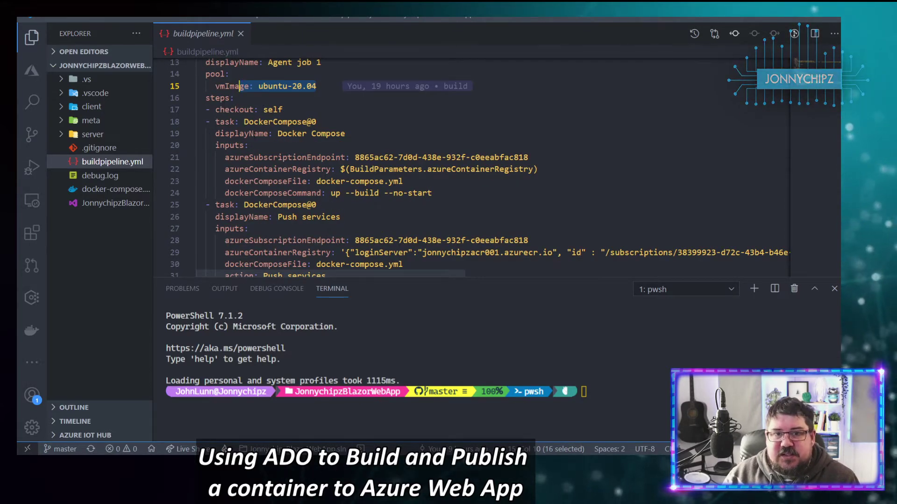
drag(244, 122, 351, 136)
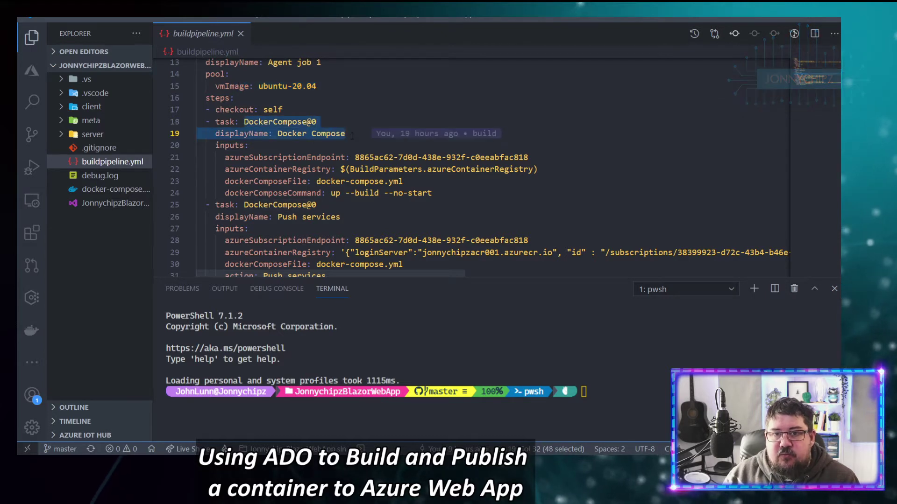
mouse_move(352, 135)
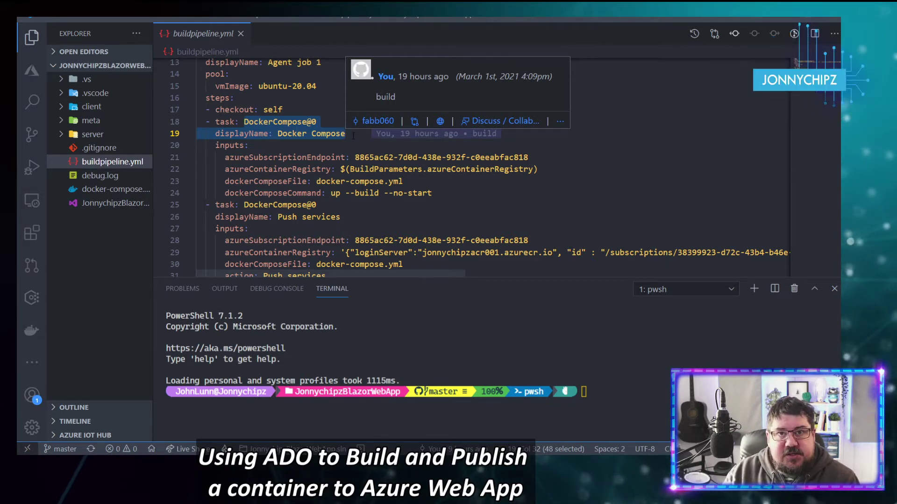
click(335, 181)
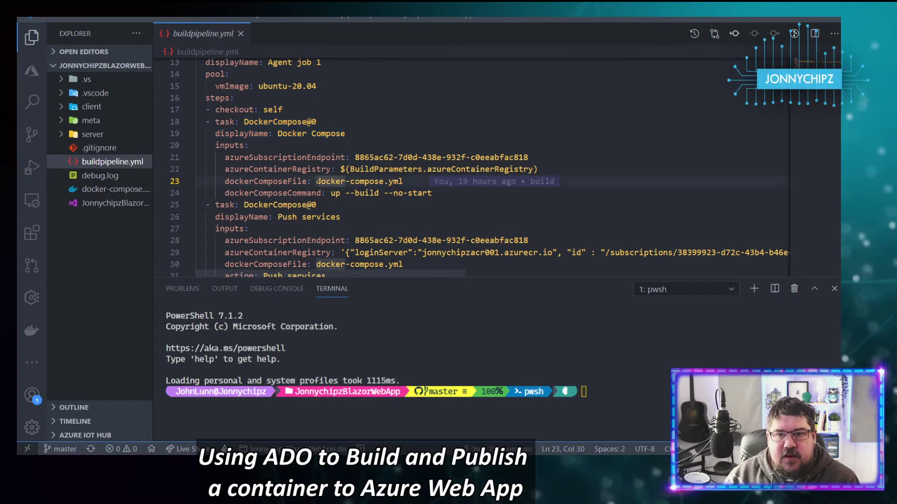
Step: Inspect the docker-compose.yml file that the Docker Compose task references, then return to buildpipeline.yml and highlight the Push services display name
drag(317, 182, 404, 181)
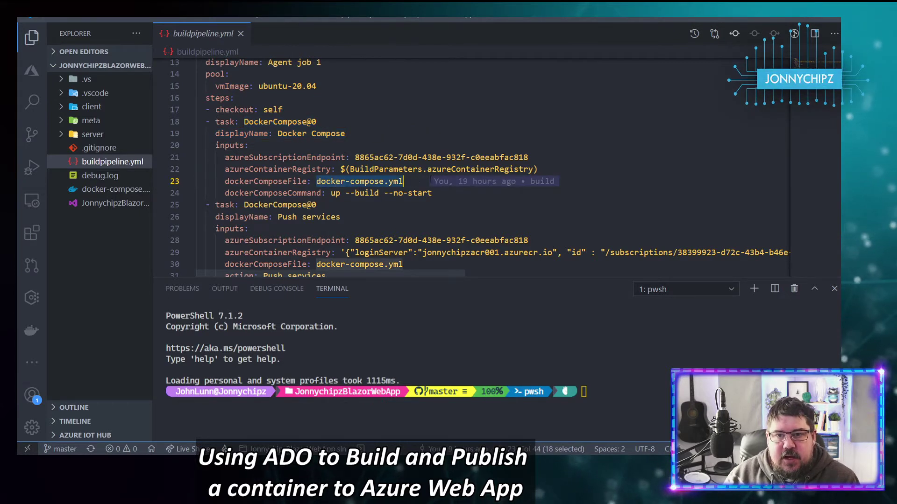
click(111, 192)
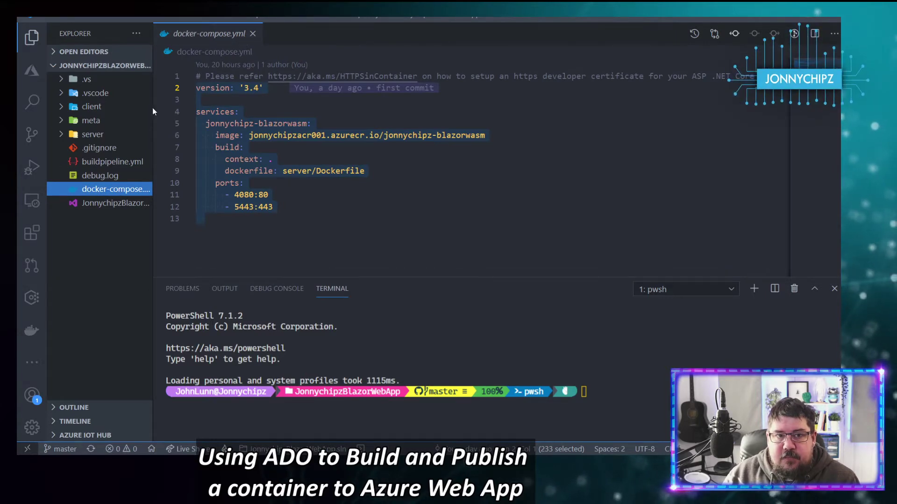
click(107, 161)
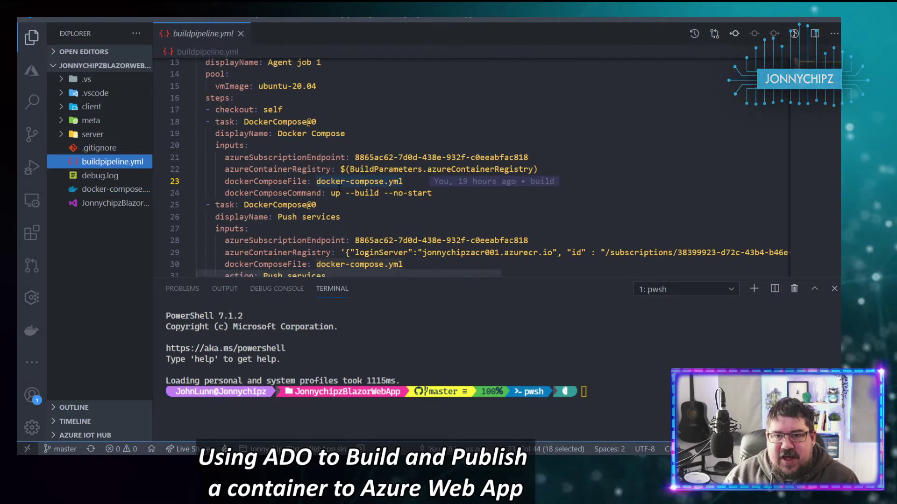
scroll(340, 187, down, 1)
drag(278, 185, 340, 186)
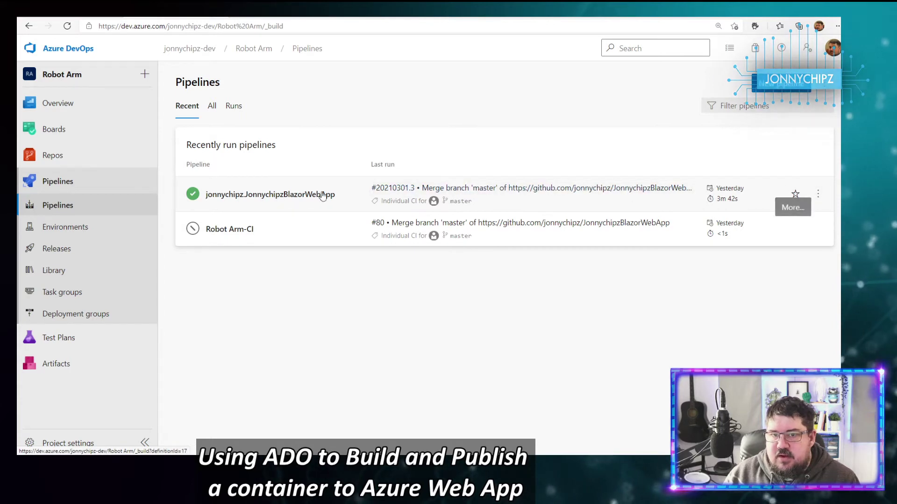
Step: Open the jonnychipz.JonnychipzBlazorWebApp pipeline in Azure DevOps for editing and highlight its master branch trigger
click(817, 194)
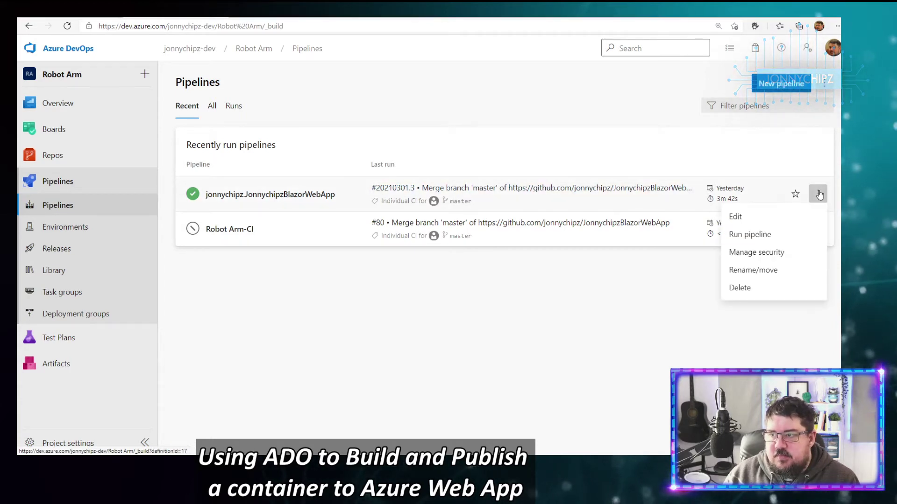
click(772, 216)
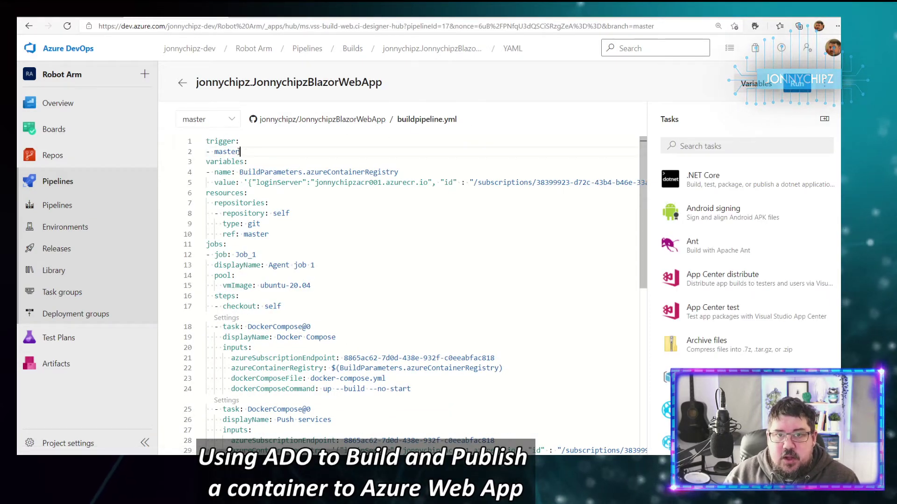
drag(240, 151, 206, 141)
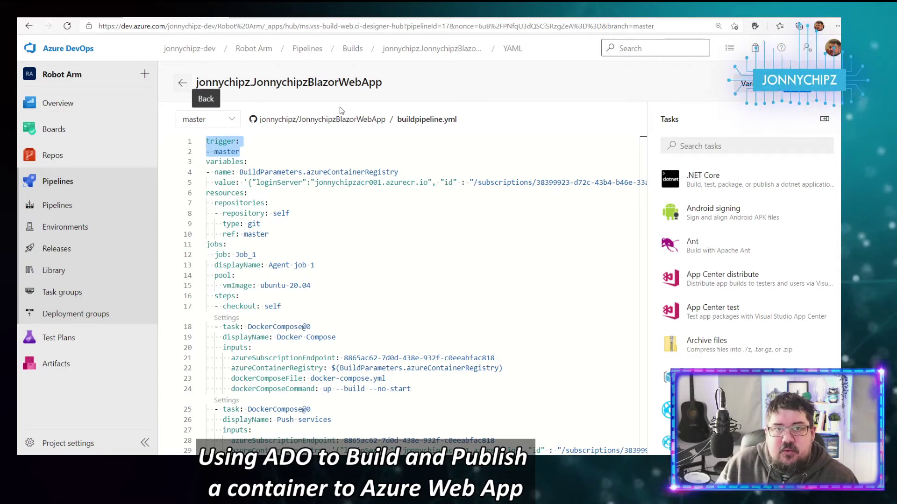
Step: Run the pipeline manually on the master branch and open the details of Agent job 1
click(801, 95)
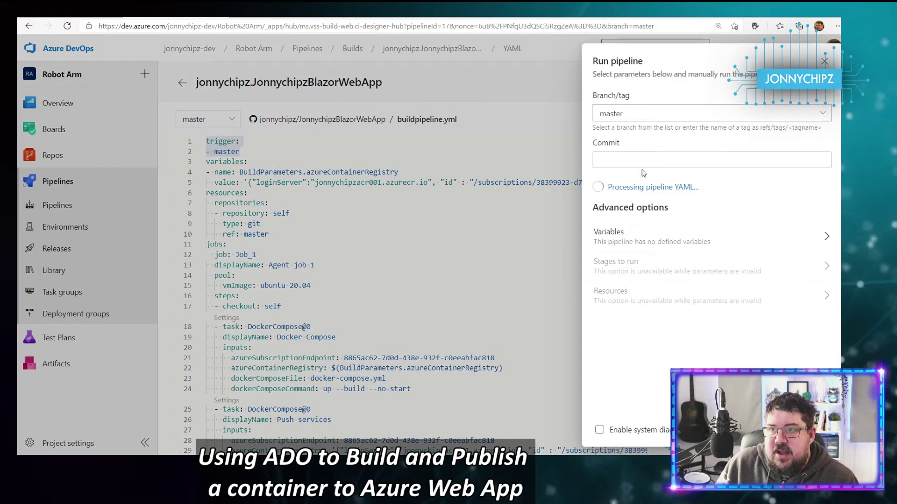
click(812, 429)
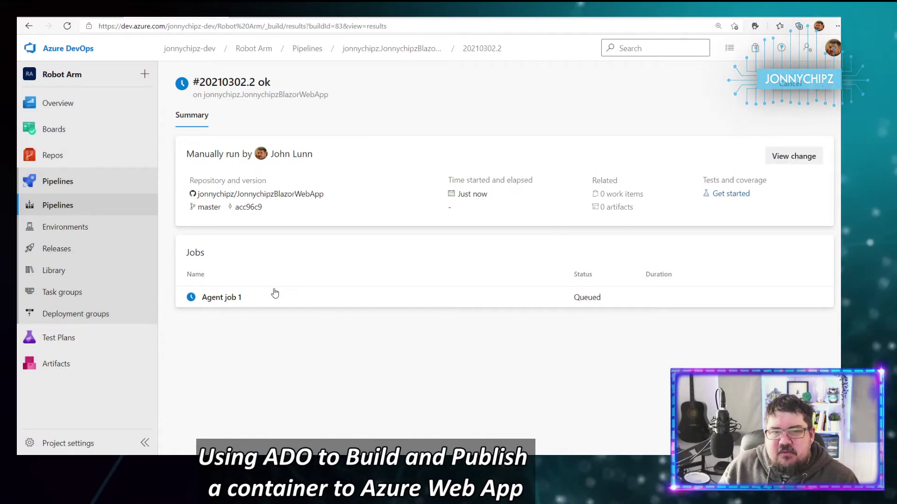
click(234, 301)
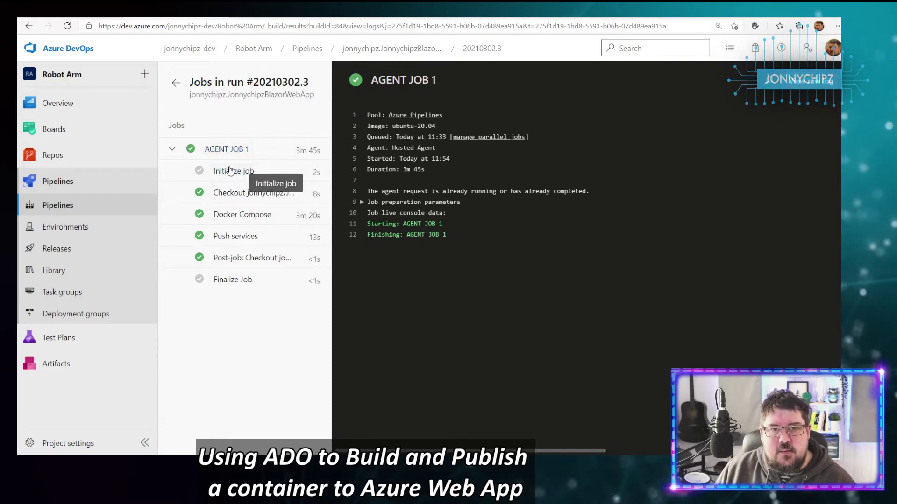
Step: Examine the log of the repository checkout task in run #20210302.3
click(226, 195)
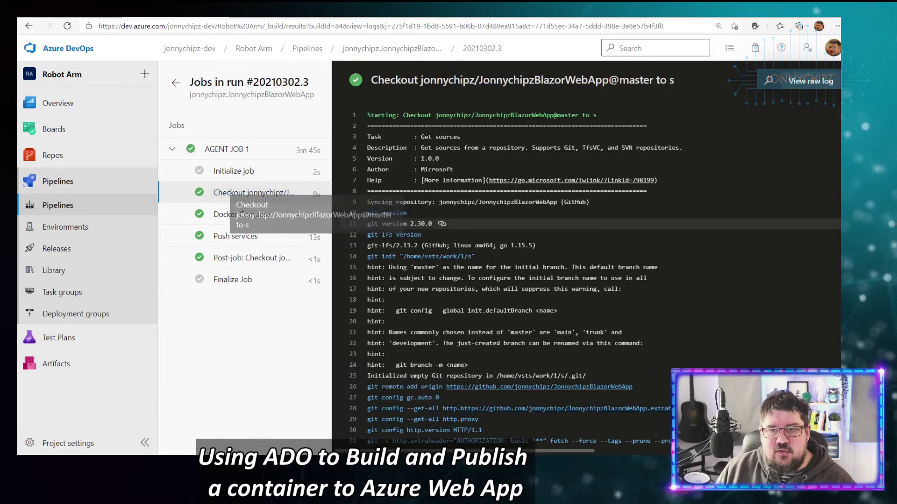
scroll(388, 235, down, 6)
scroll(387, 234, down, 20)
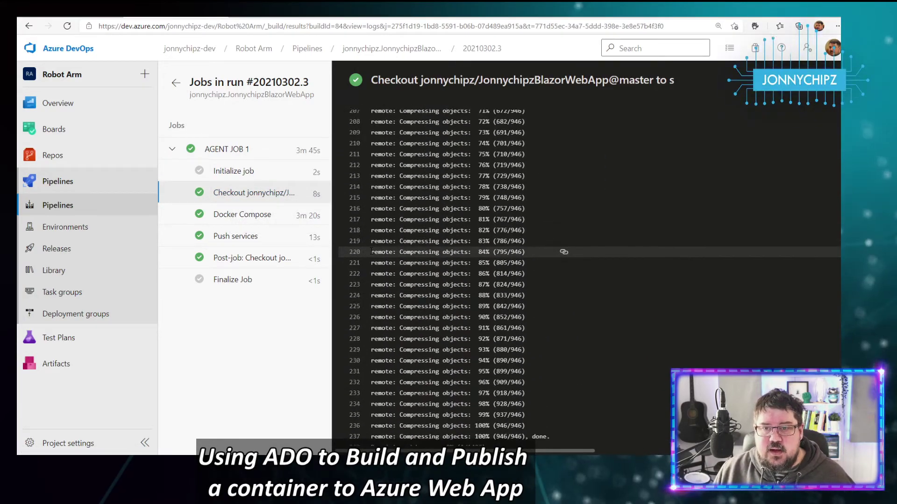
Step: Read through the Docker Compose build log of the run and open the Push services log
click(232, 216)
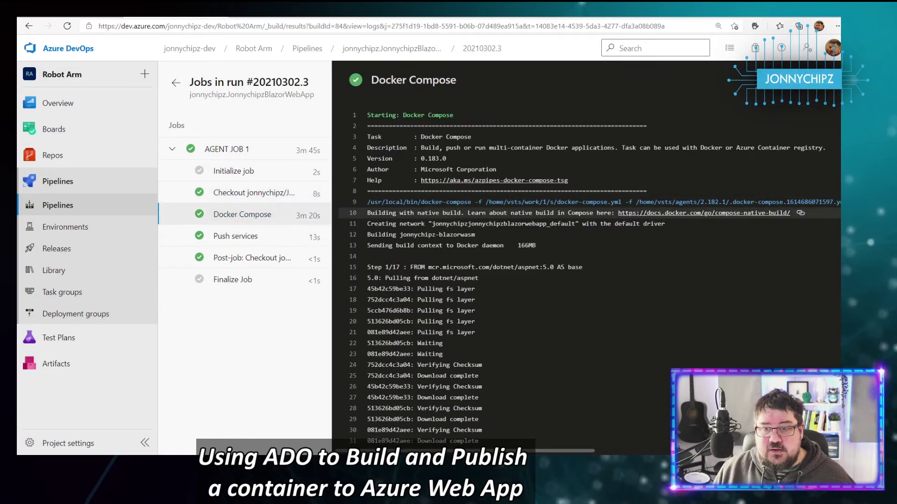
scroll(421, 209, down, 20)
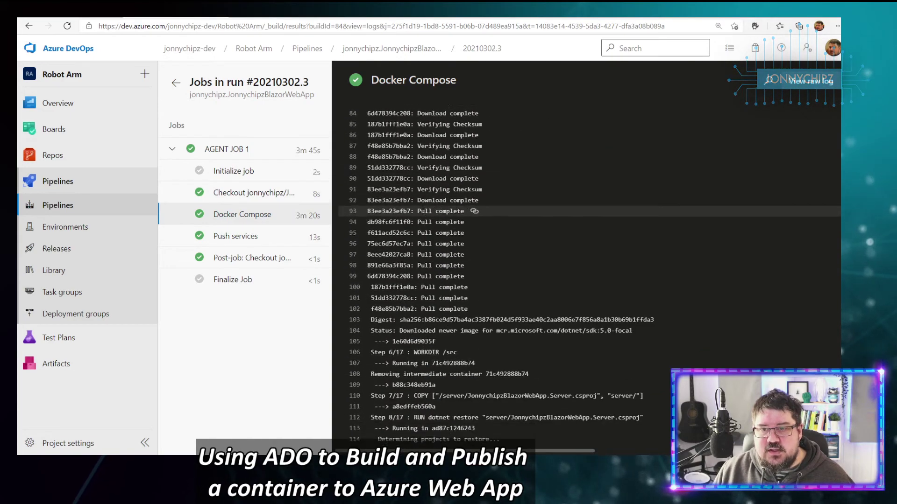
scroll(469, 196, up, 3)
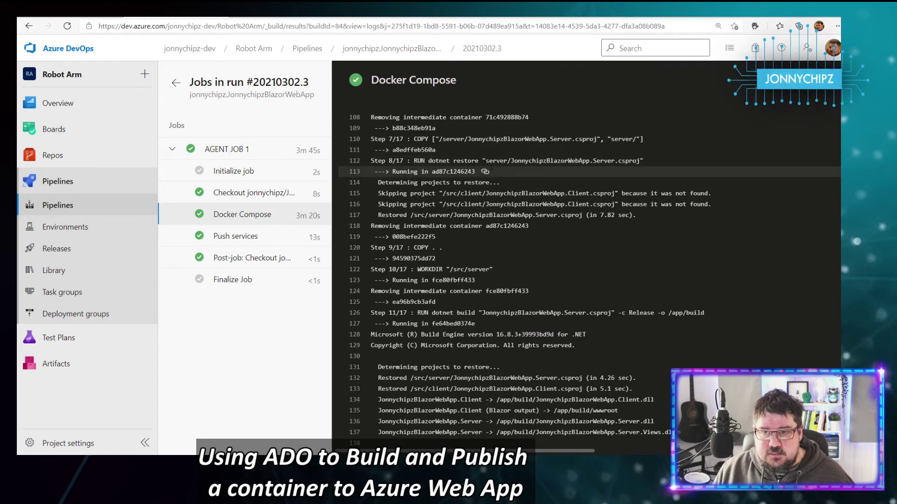
scroll(467, 194, down, 9)
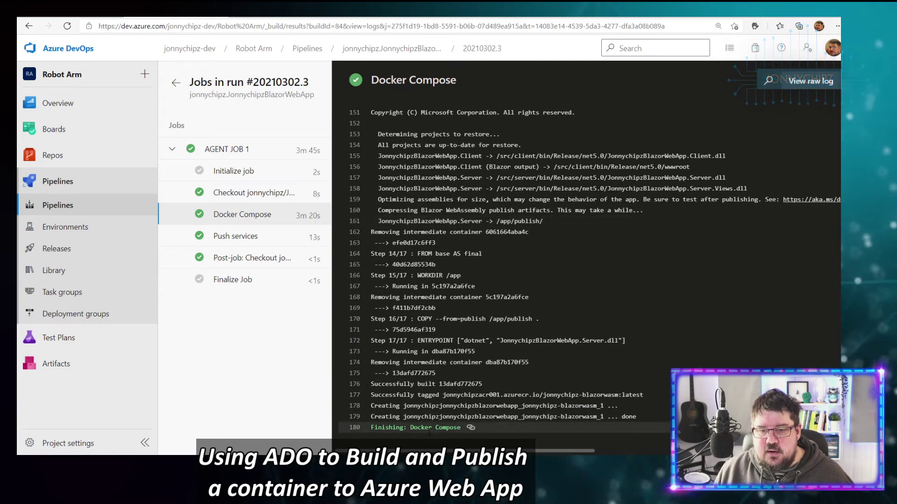
click(236, 237)
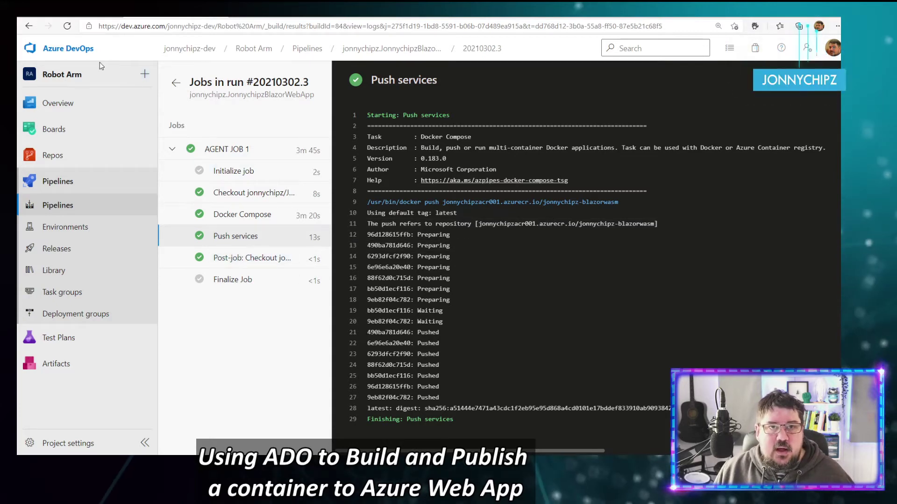
Step: Switch to the Azure portal, refresh the repositories of the jonnychipzacr001 registry and open jonnychipz-blazorwasm
click(79, 15)
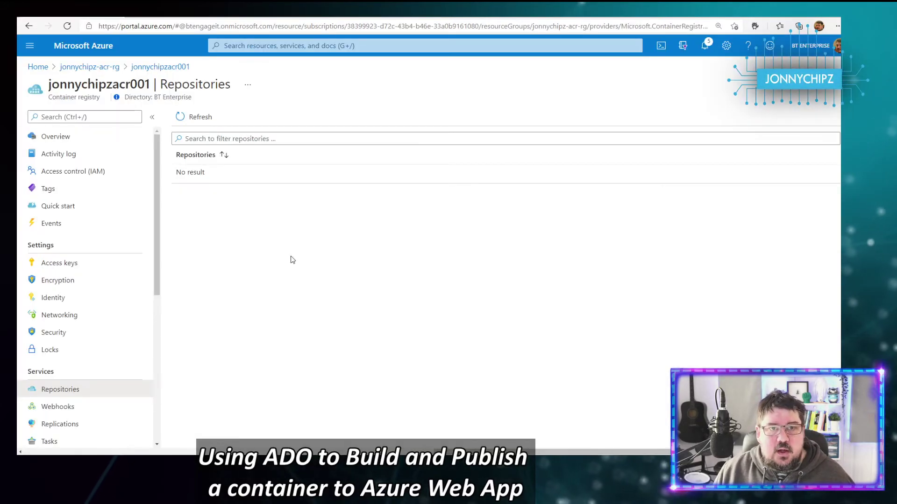
click(200, 118)
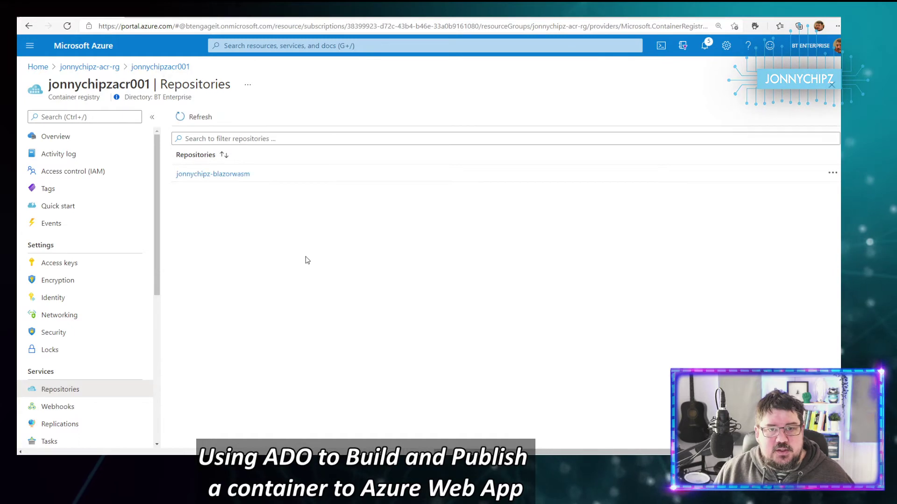
click(192, 177)
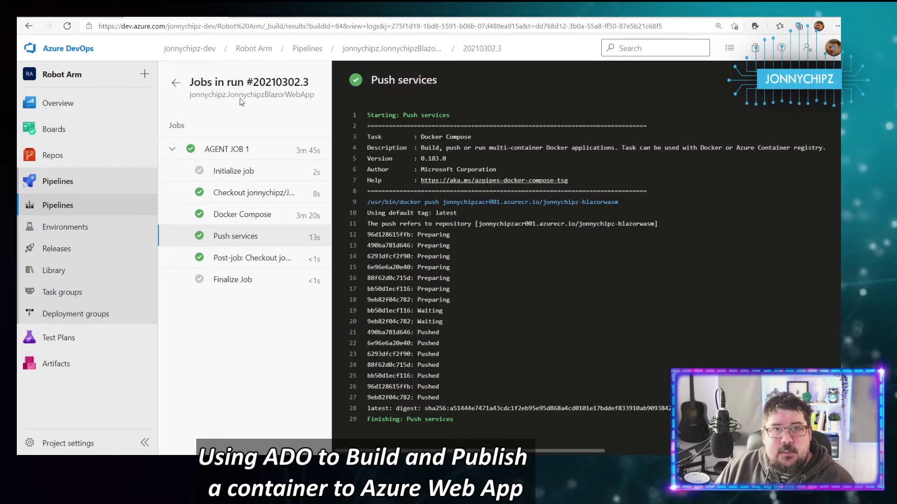
Step: Return to the Robot Arm project's pipelines overview in Azure DevOps
click(408, 52)
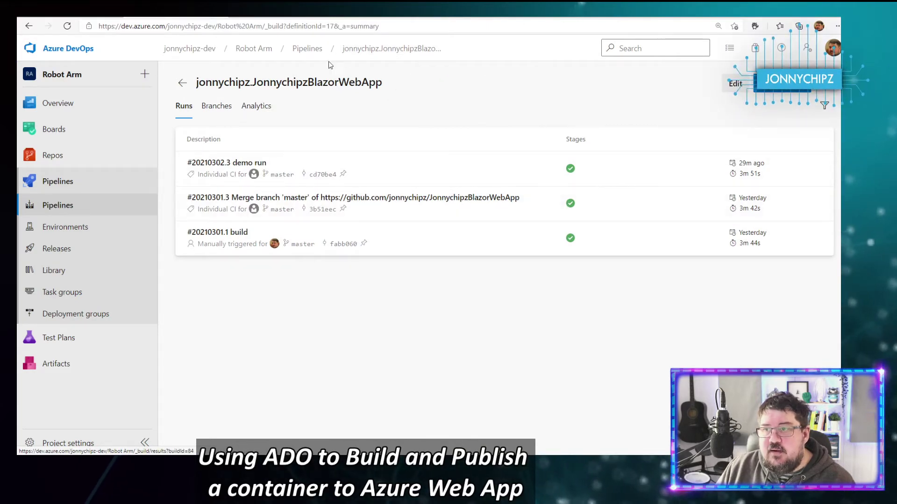
click(309, 48)
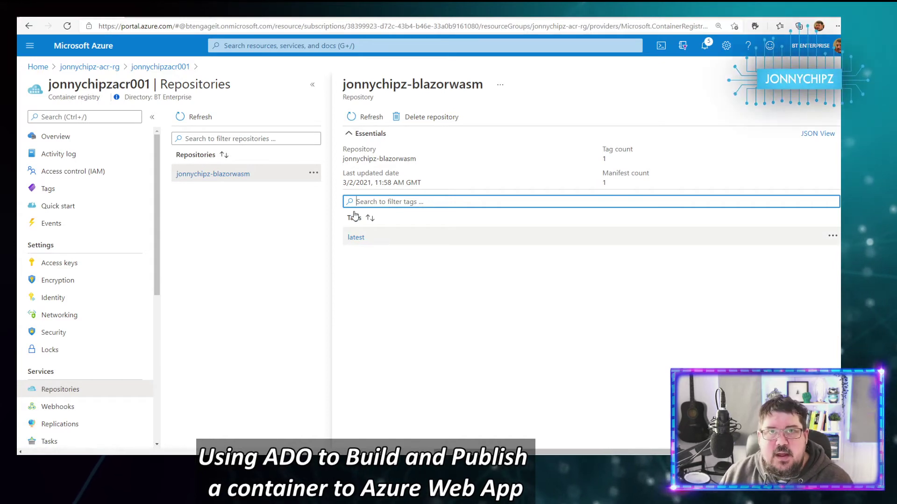
click(184, 18)
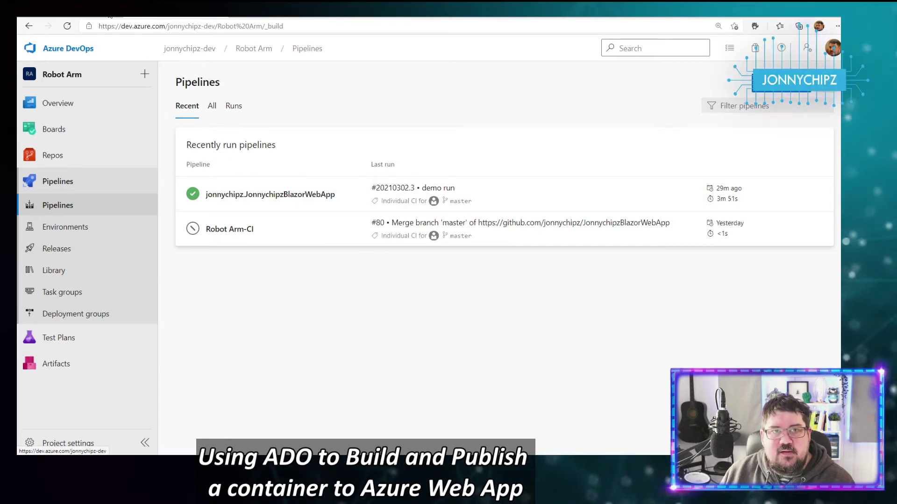
Step: Switch to the Azure portal, go to App Services and start creating a new web app
click(93, 17)
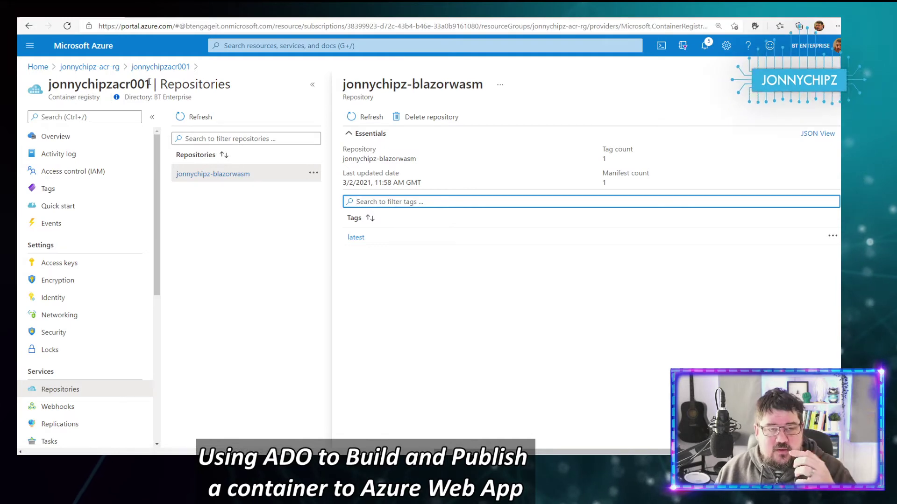
click(238, 46)
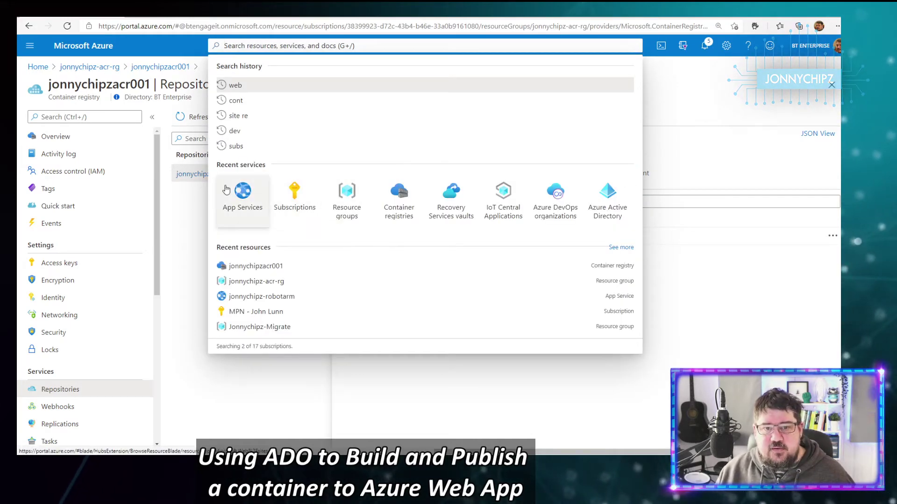
click(239, 193)
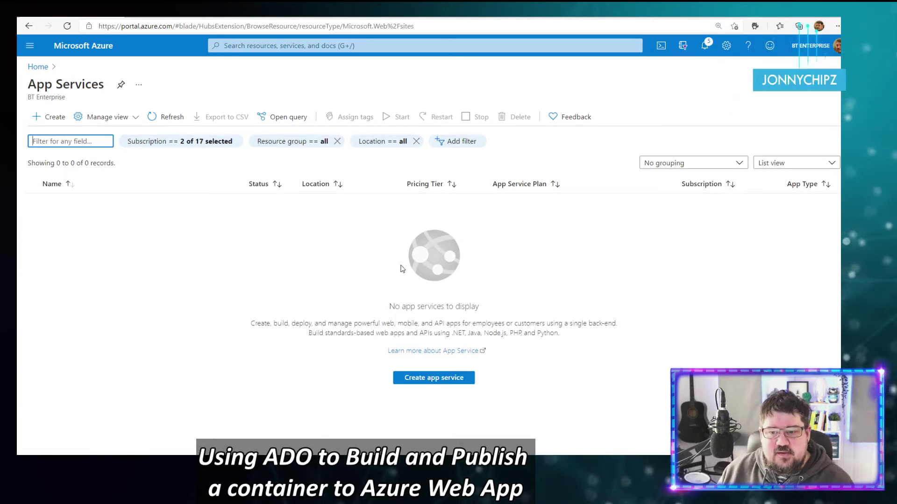
click(434, 378)
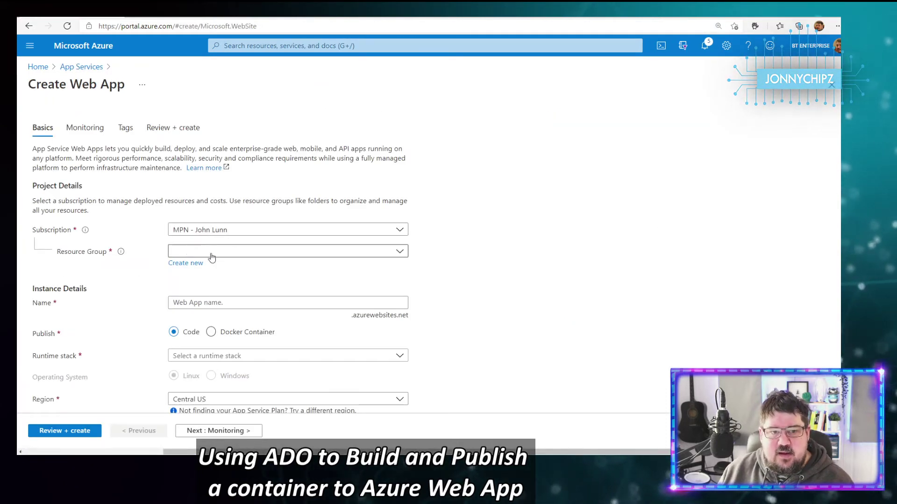
Step: Assign the web app to the jonnychipz-acr-rg resource group and name it jonnychipzwa01
click(399, 252)
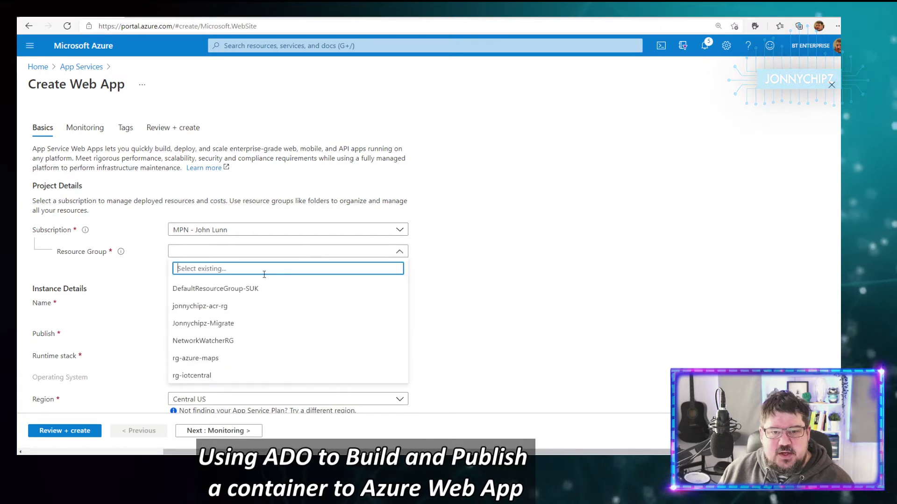
click(244, 306)
click(253, 302)
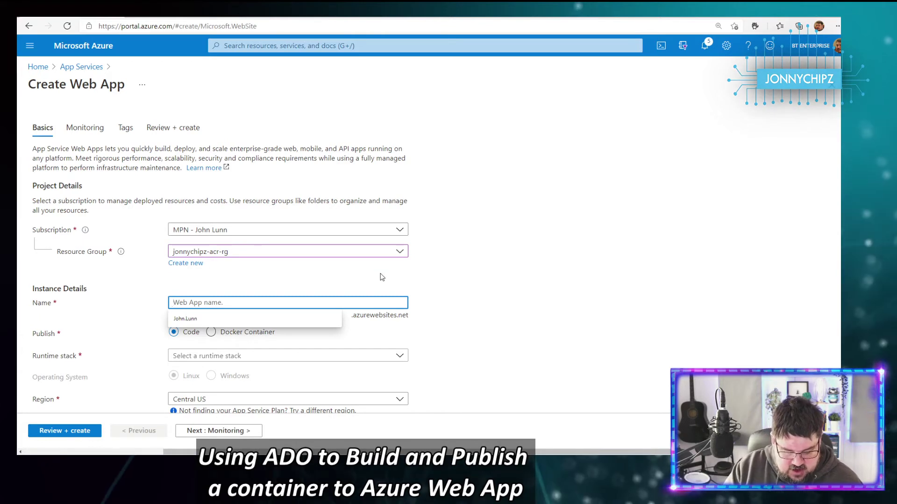
text(jonnychipz)
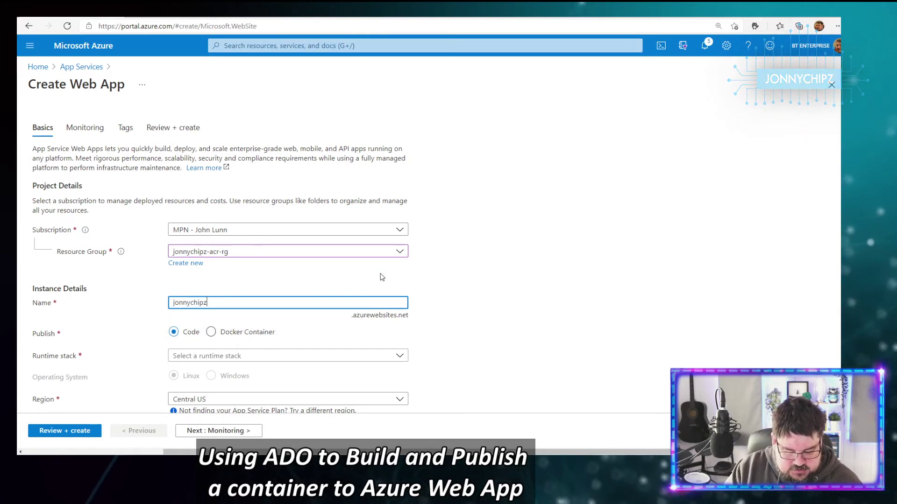
text(wa)
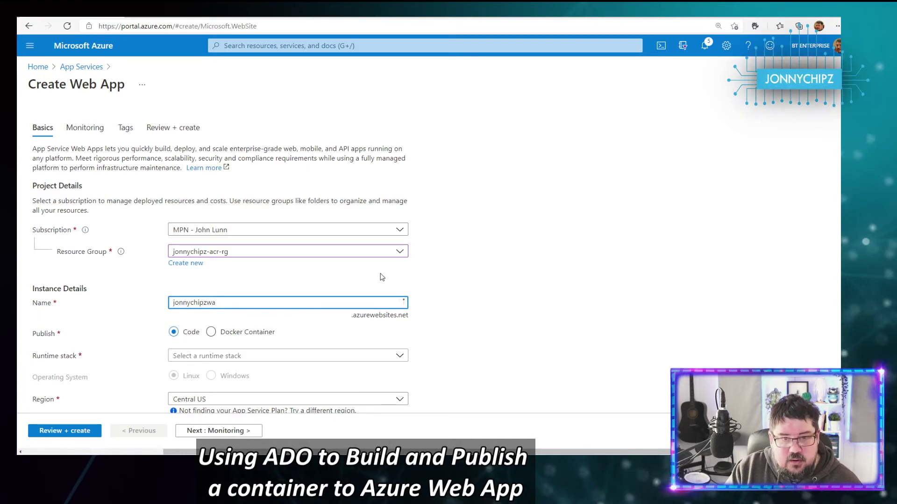
text(01)
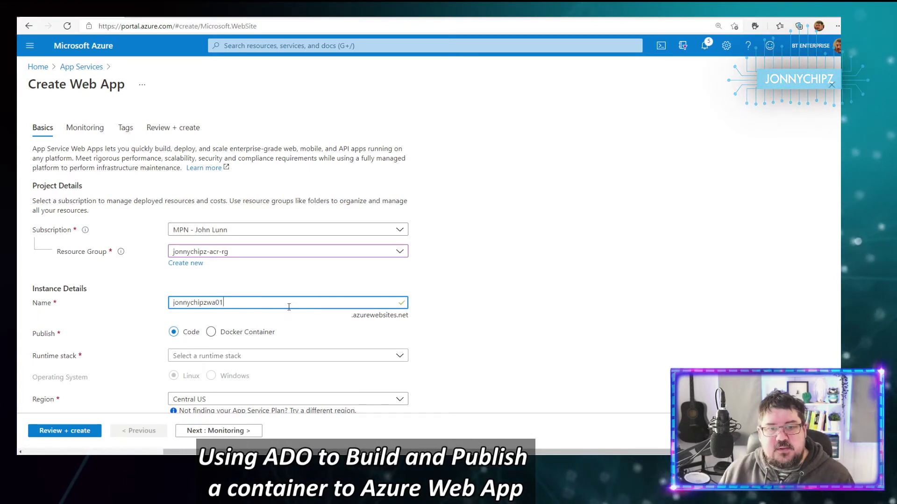
Step: Set the web app to publish as a Docker Container and choose UK South as its region
click(211, 332)
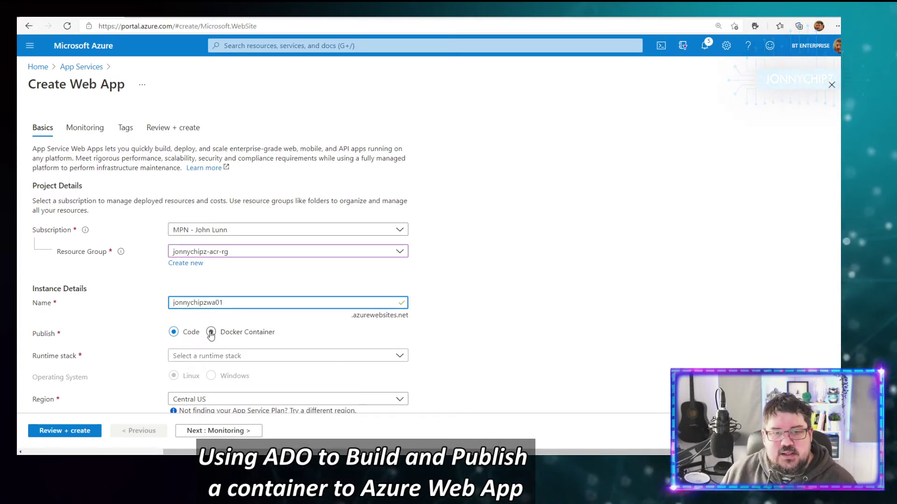
scroll(499, 283, down, 3)
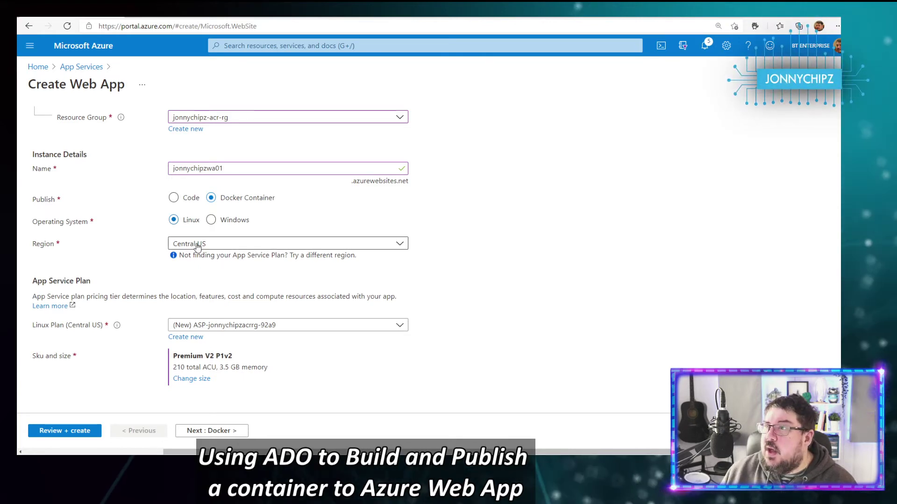
click(239, 251)
scroll(266, 331, down, 15)
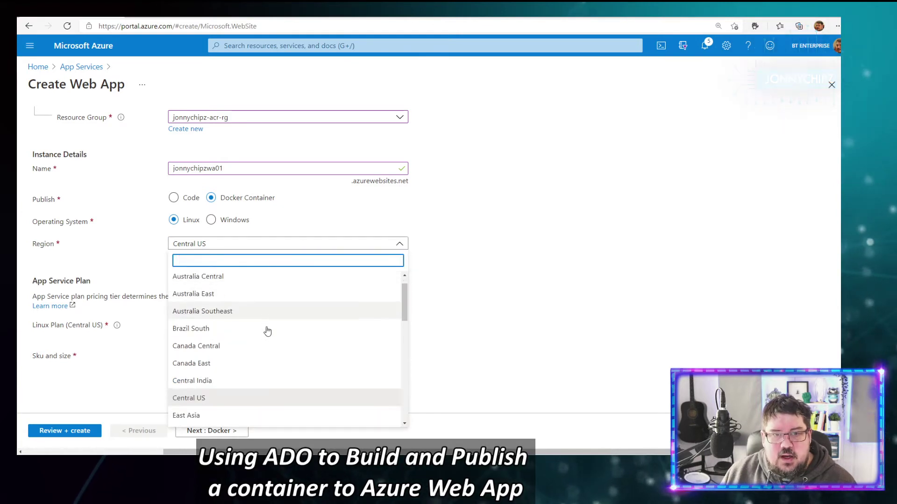
click(227, 319)
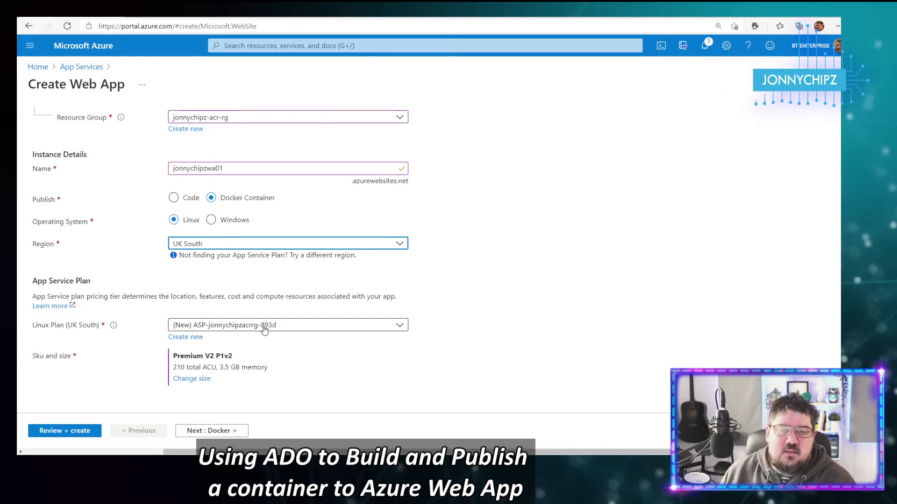
Step: Change the App Service plan size to the free F1 tier for Dev / Test workloads
click(189, 380)
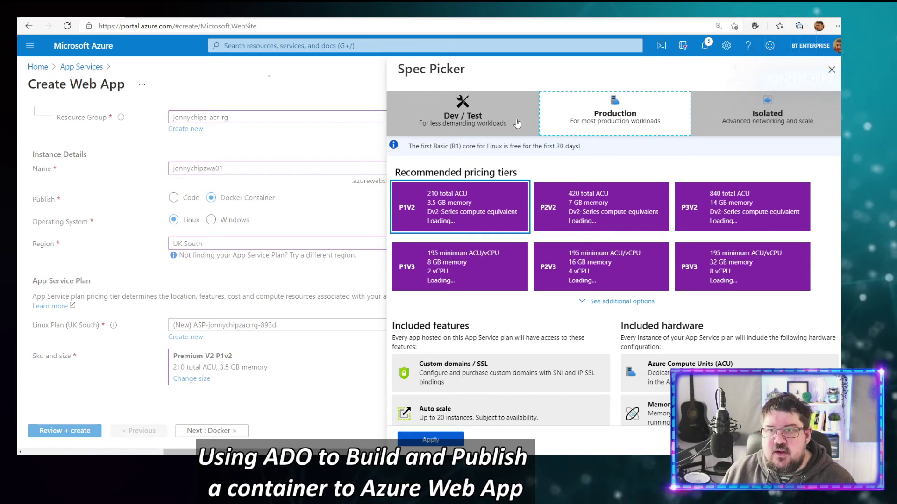
click(489, 112)
click(452, 219)
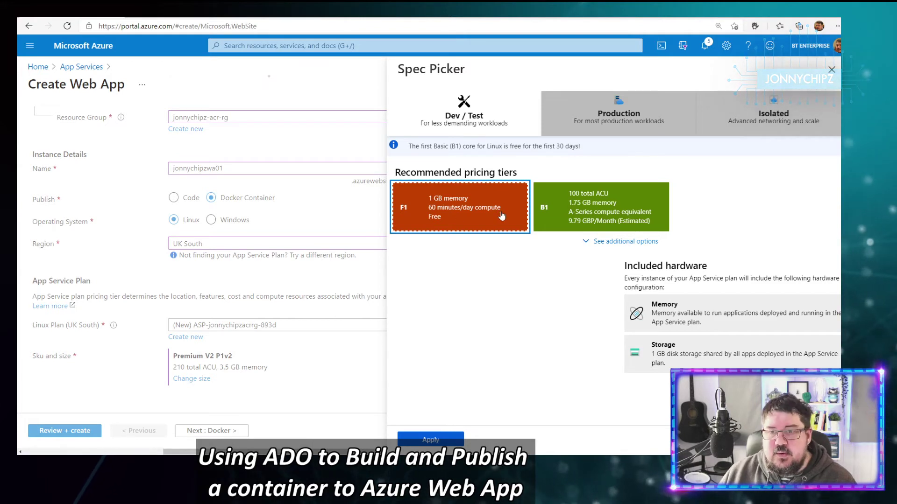
click(430, 440)
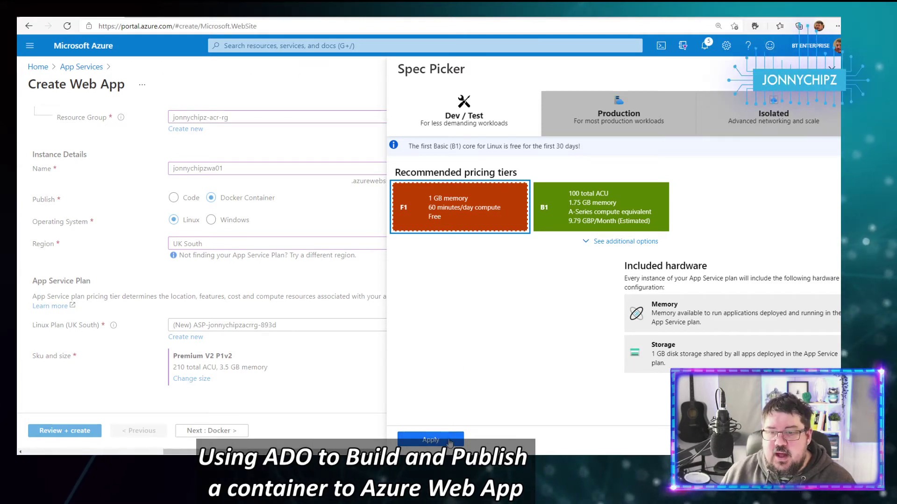
Step: Configure the Docker settings as a Single Container sourced from Azure Container Registry, with image jonnychipz-blazorwasm and tag latest
click(229, 431)
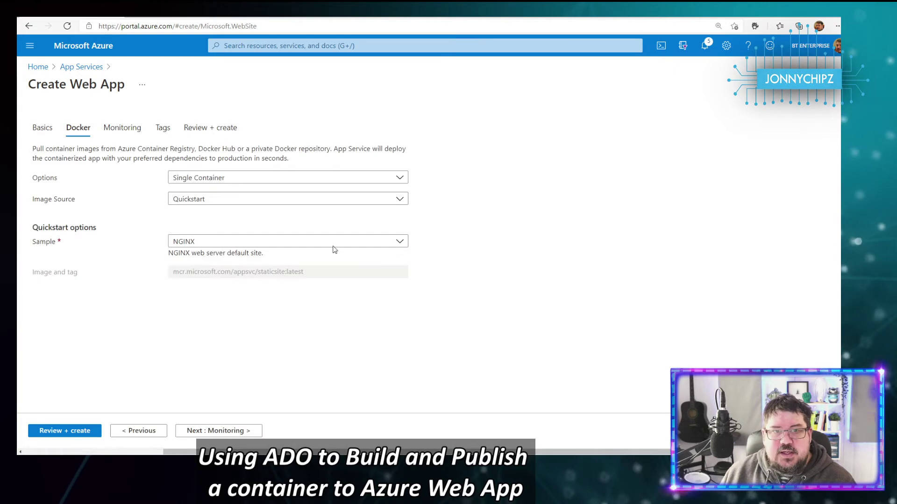
click(219, 180)
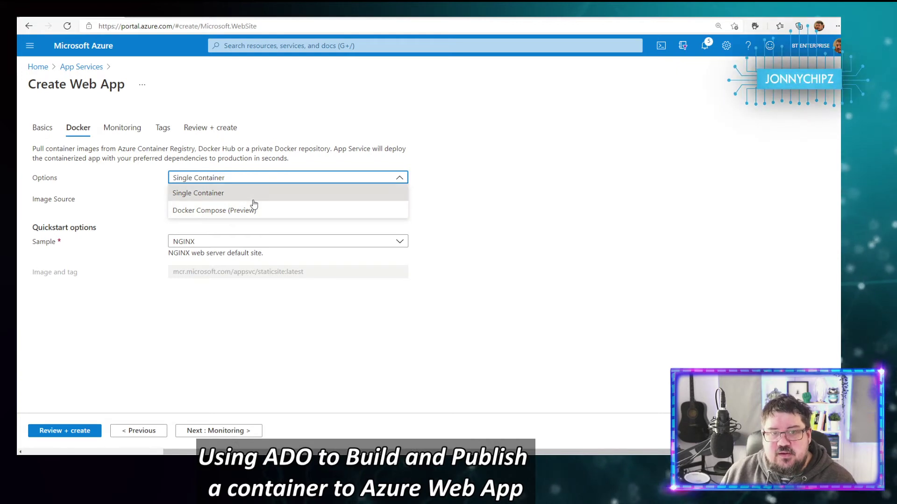
click(233, 195)
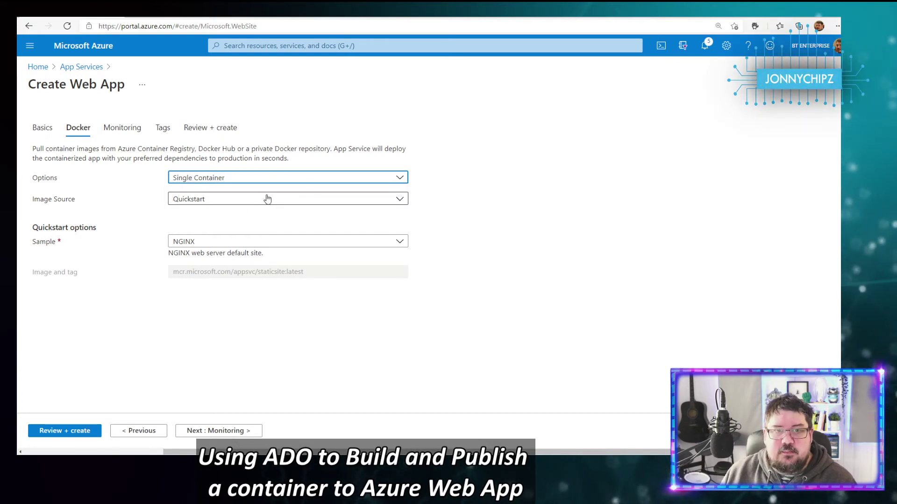
click(206, 201)
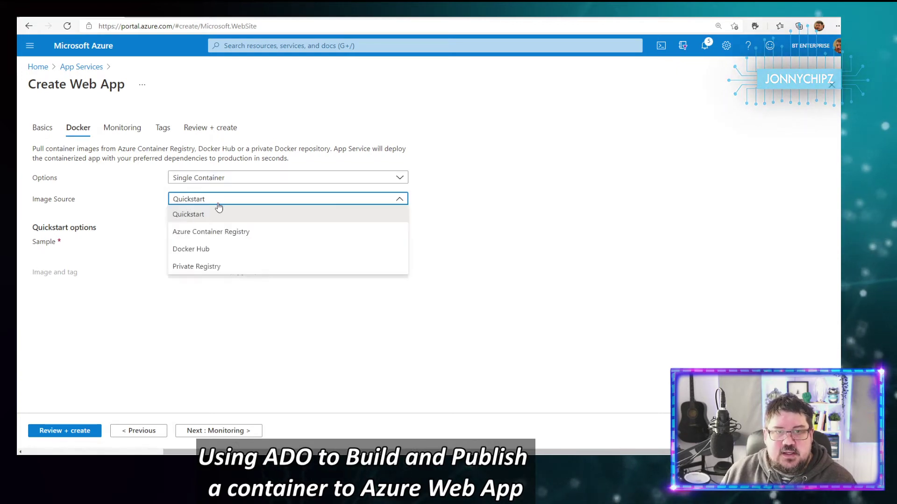
click(213, 232)
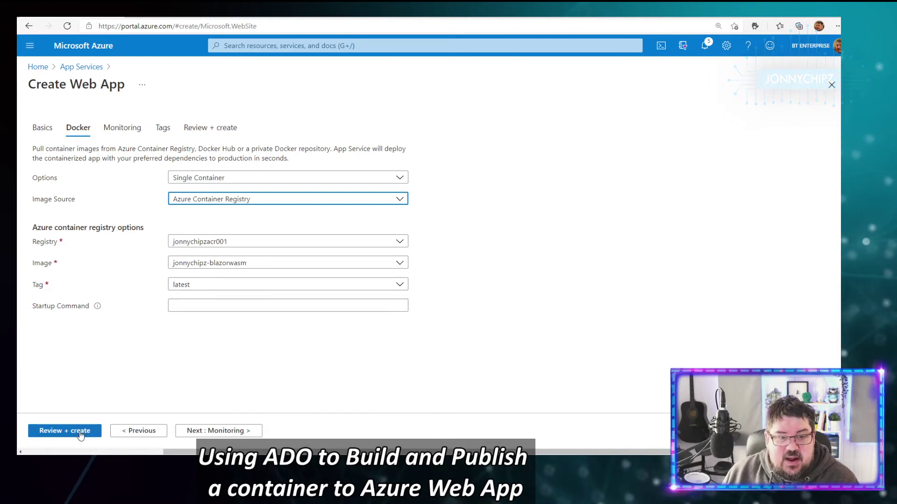
Step: Leave Application Insights disabled, review the web app's configuration summary and create the web app
click(218, 432)
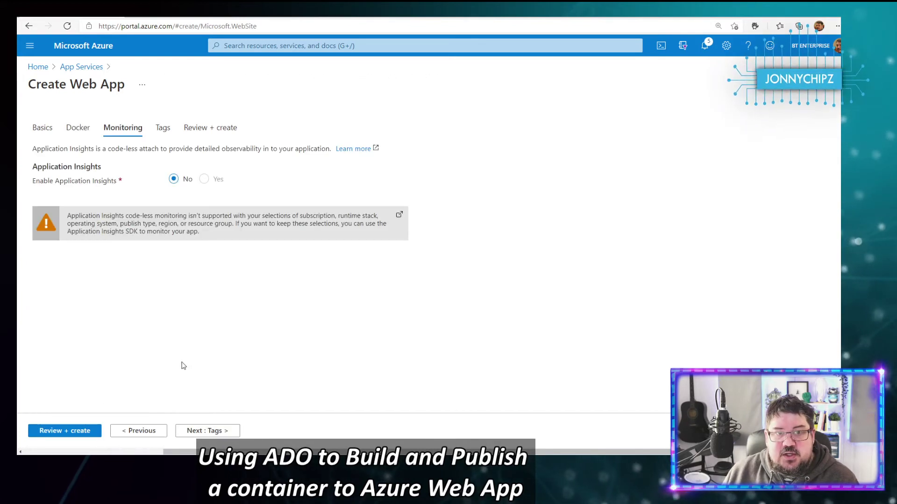
click(90, 427)
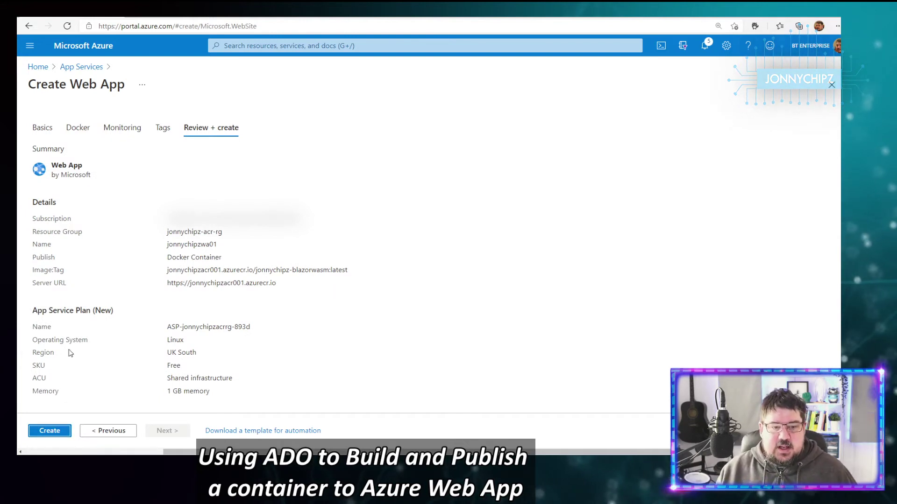
scroll(131, 279, down, 1)
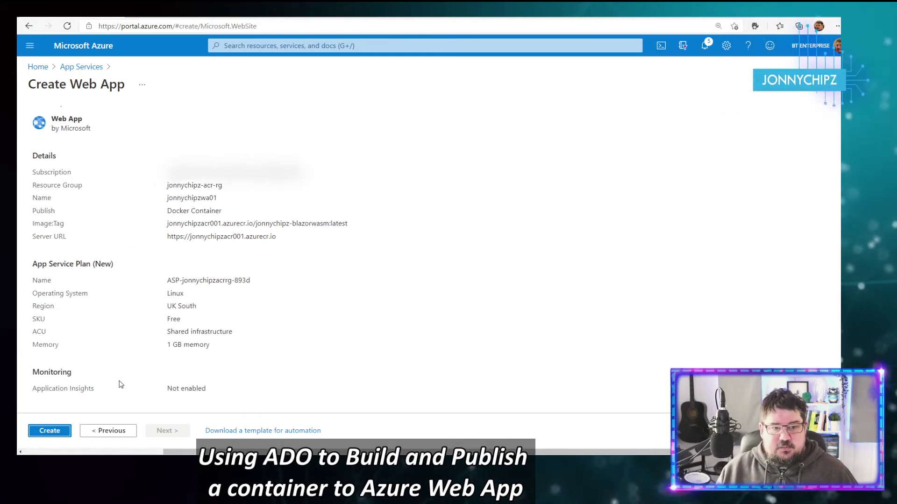
click(60, 430)
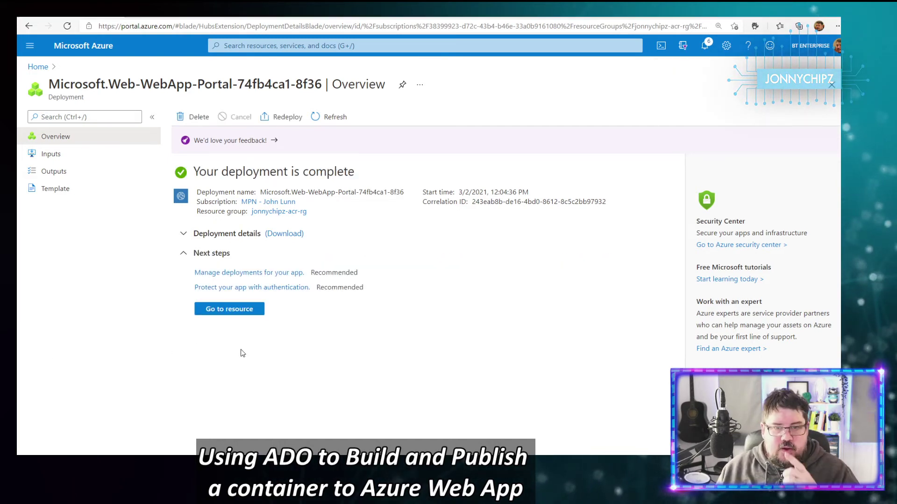
Step: Go to the deployed jonnychipzwa01 resource, copy its URL and load the site in a new browser tab
click(228, 309)
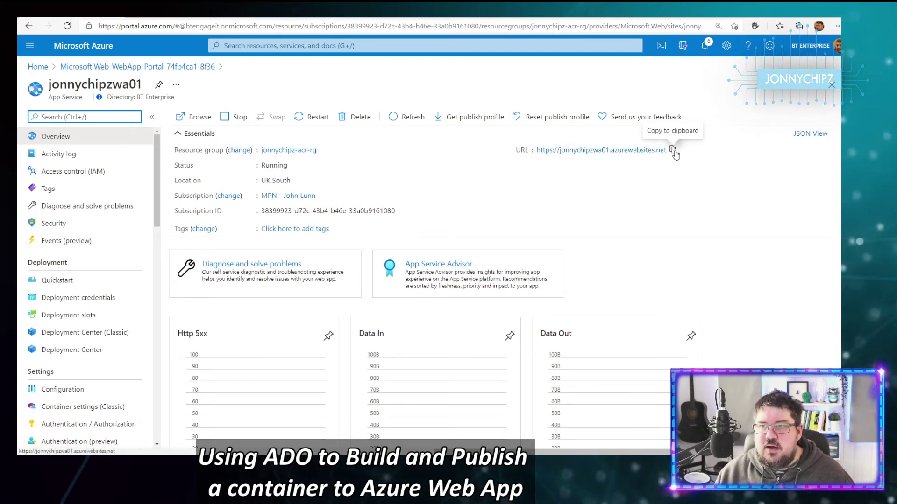
click(673, 150)
key(ctrl+t)
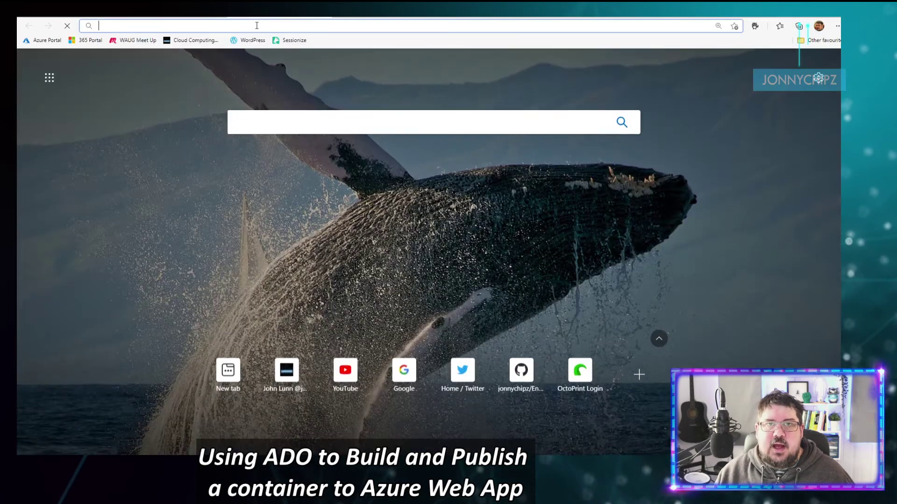
key(ctrl+v)
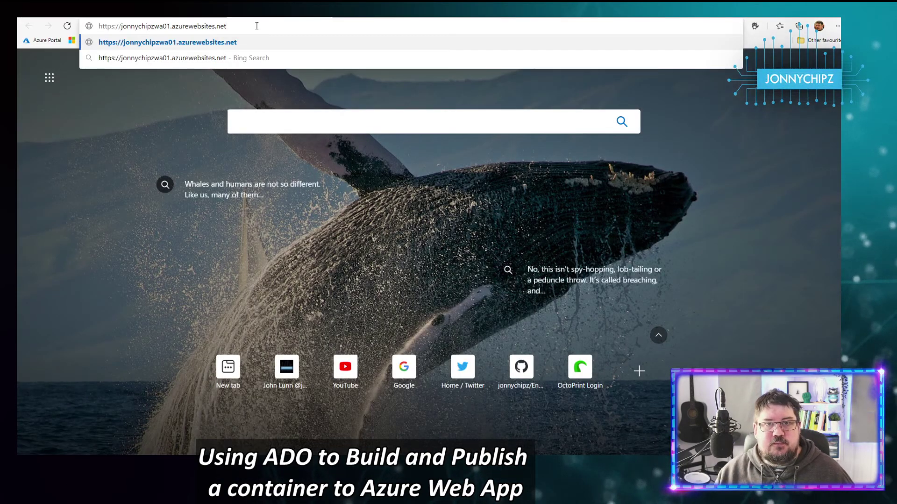
key(Return)
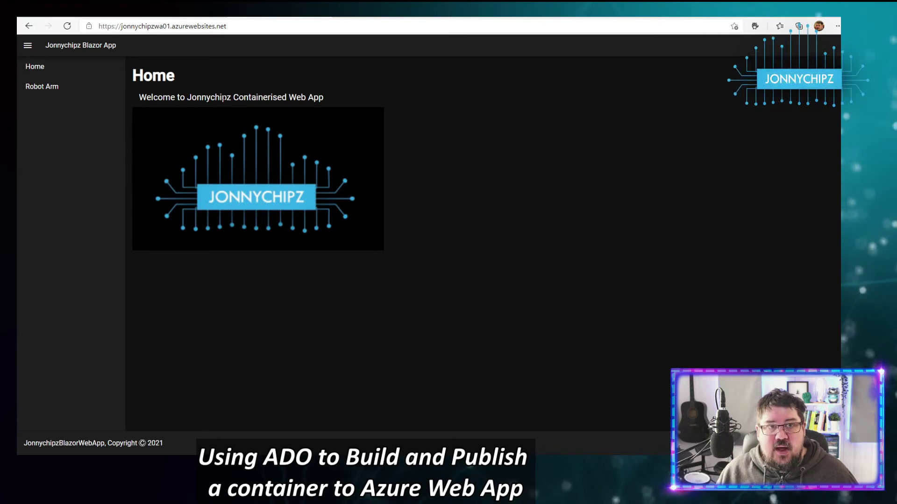
Step: Look through the deployed Blazor app's Home and Robot Arm pages, including the servo sliders
click(74, 93)
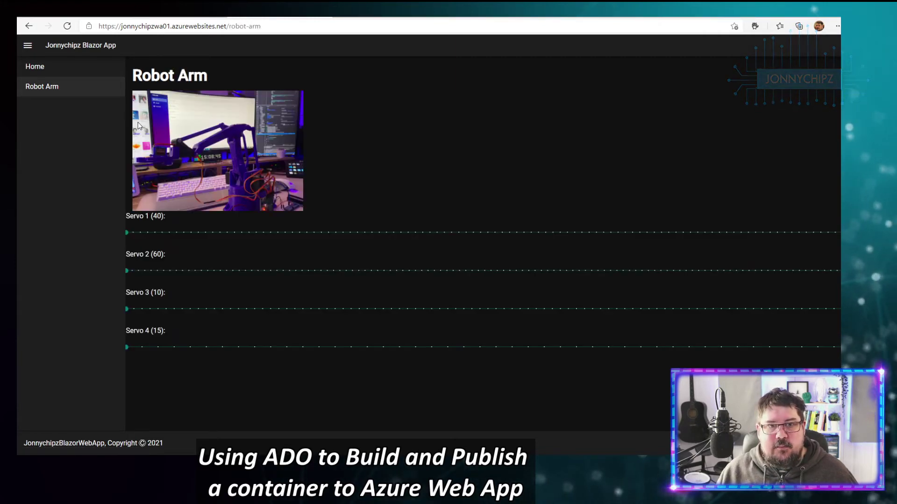
click(100, 27)
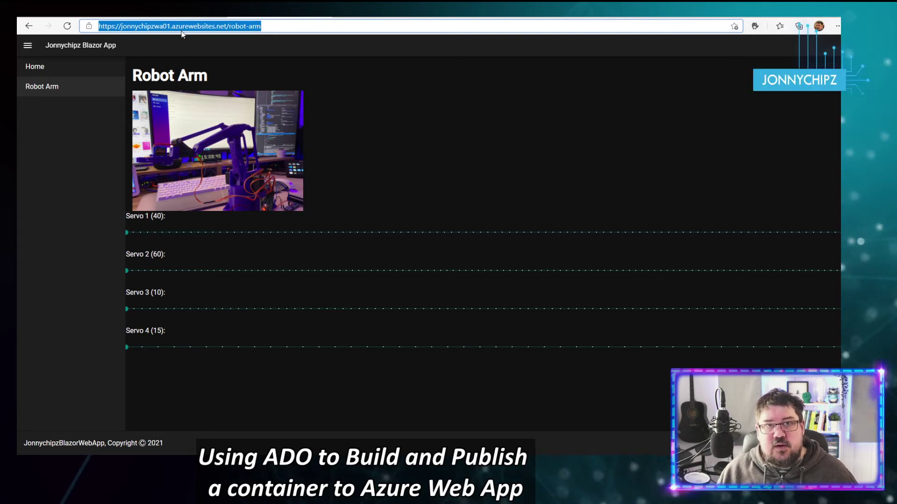
click(59, 70)
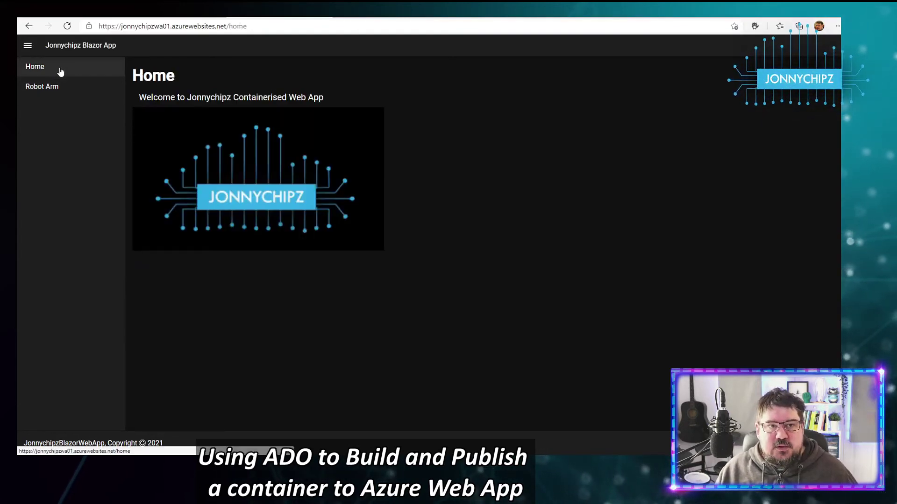
click(92, 94)
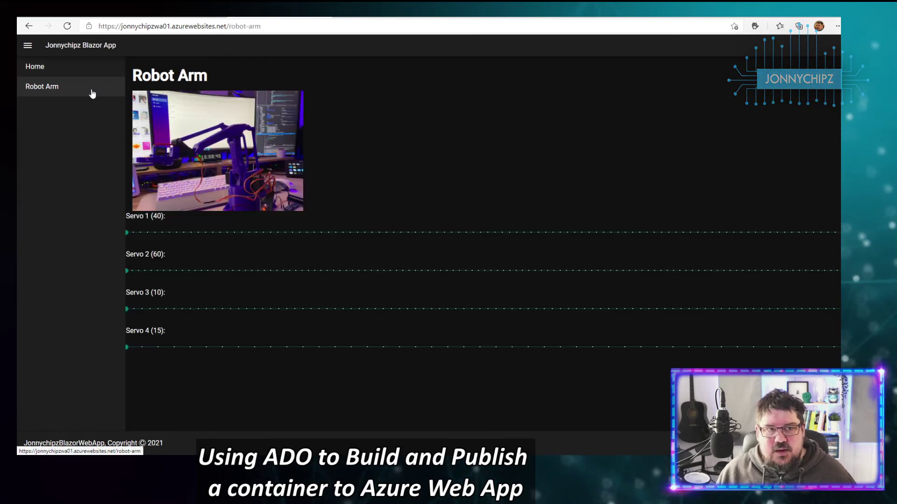
mouse_move(131, 232)
mouse_down()
mouse_move(478, 234)
mouse_move(122, 233)
mouse_up()
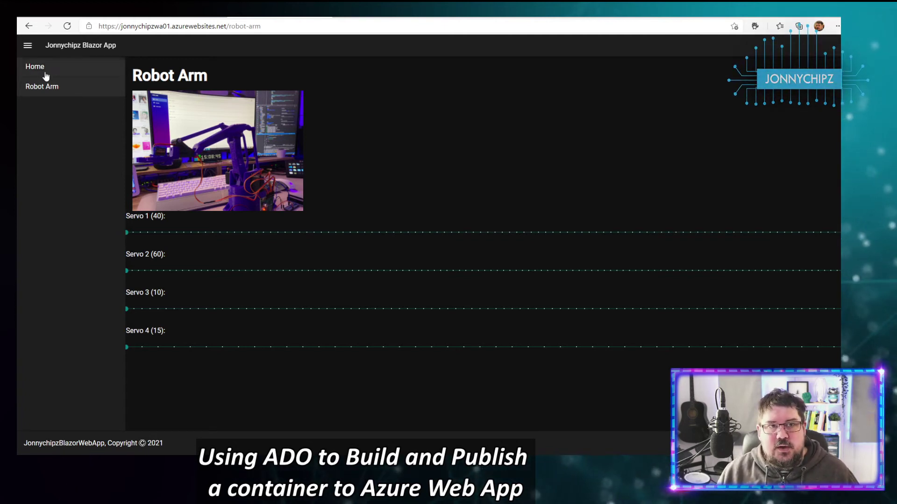
click(19, 74)
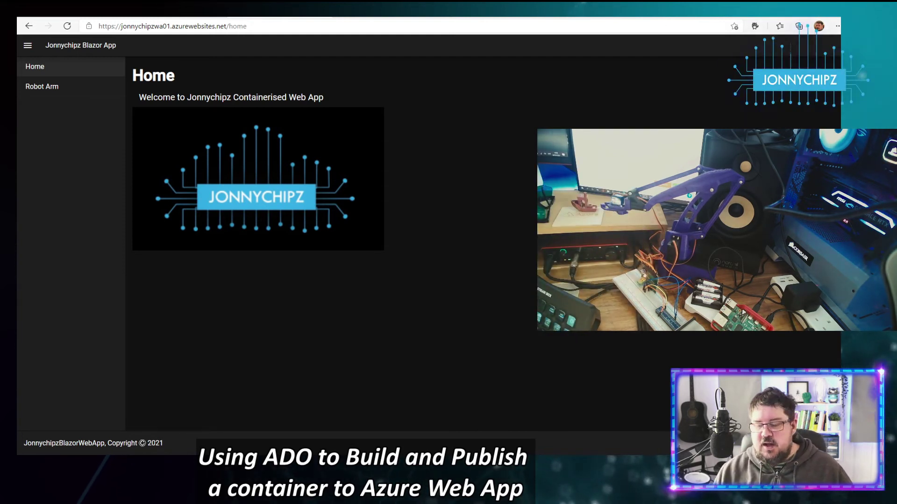
click(70, 86)
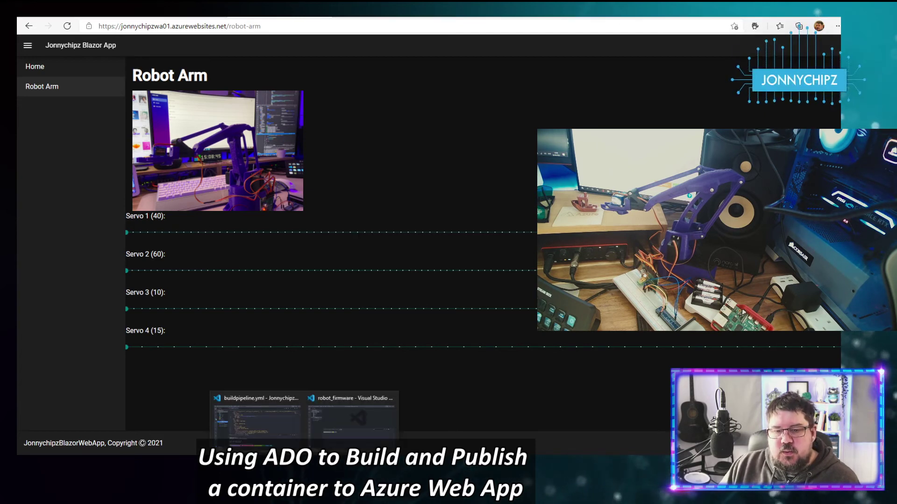
Step: Switch to the robot_firmware window in Visual Studio Code and list the Raspberry Pi's home directory in the terminal
click(352, 430)
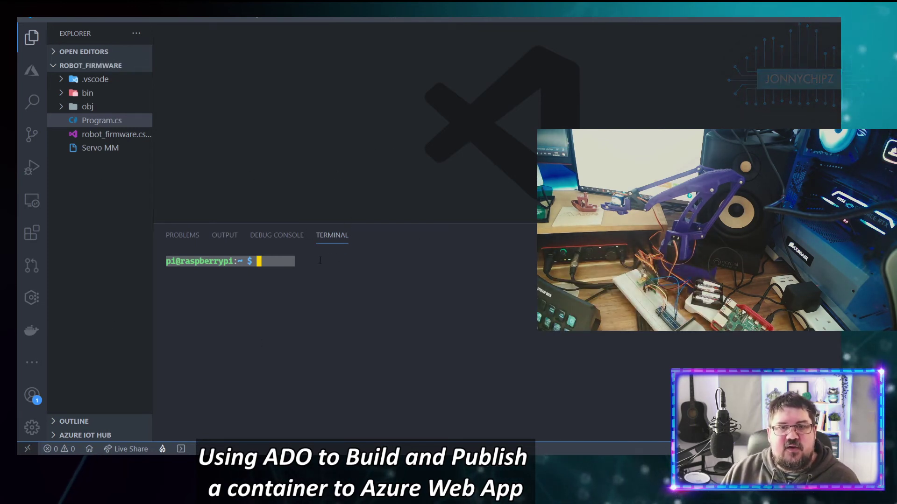
click(286, 264)
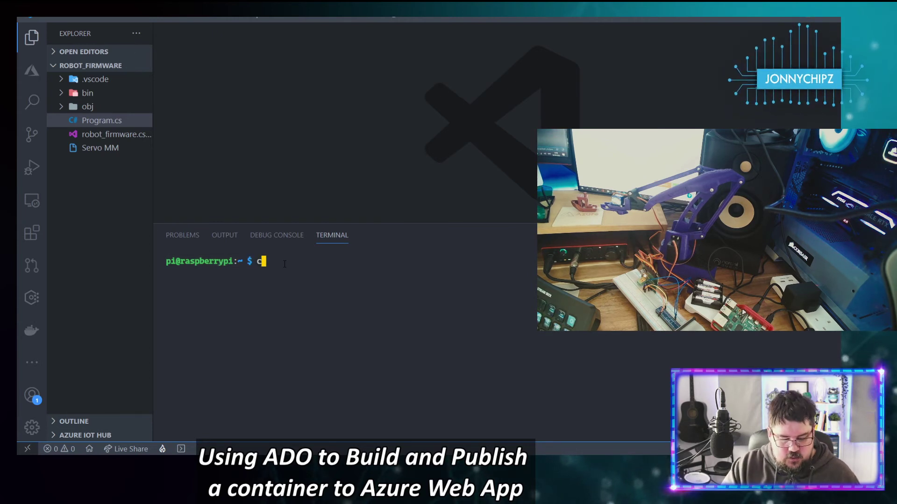
text(ls)
key(Return)
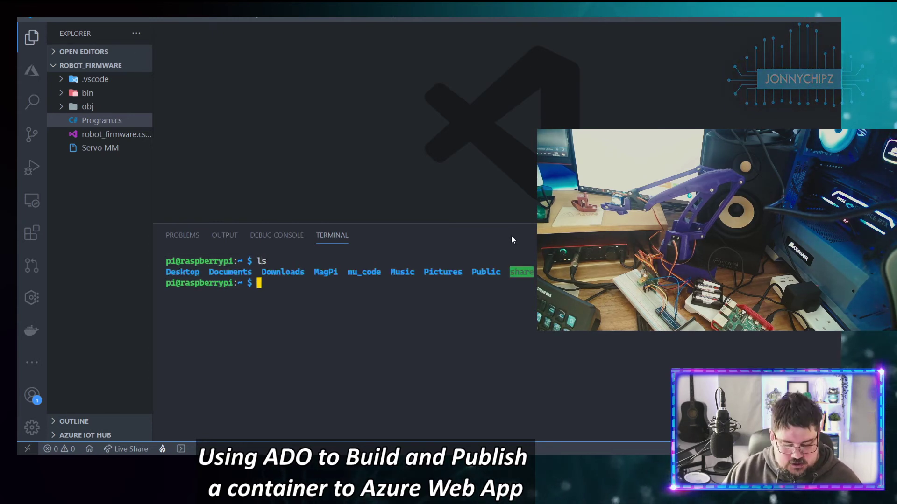
Step: Change to the share/robot_firmware directory on the Raspberry Pi and clear the terminal
text(cd sh)
key(Tab)
key(Return)
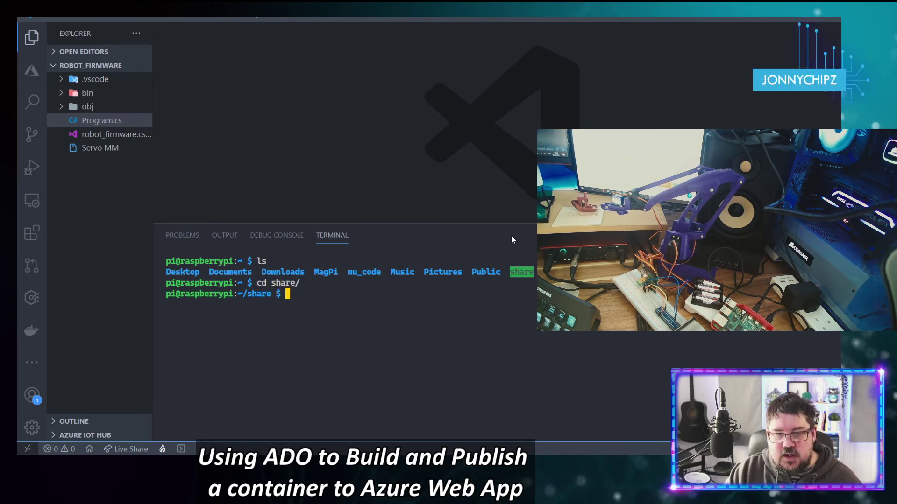
text(cd r)
key(Tab)
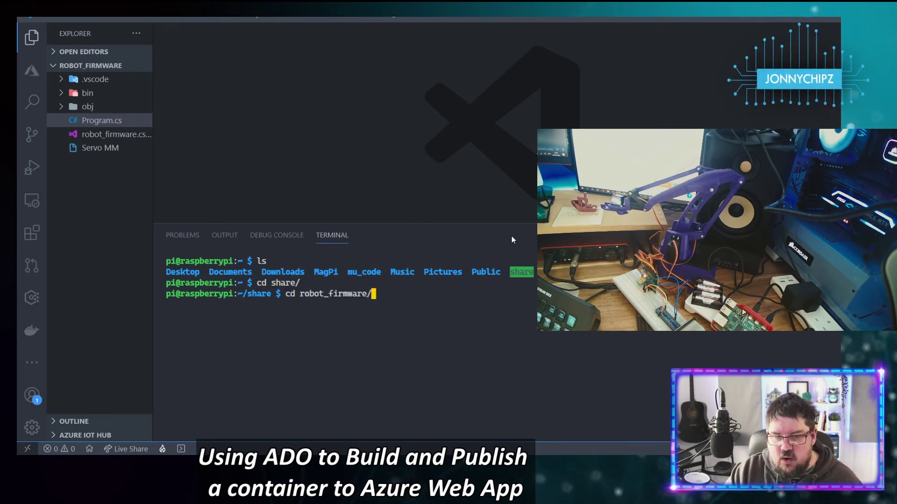
key(Return)
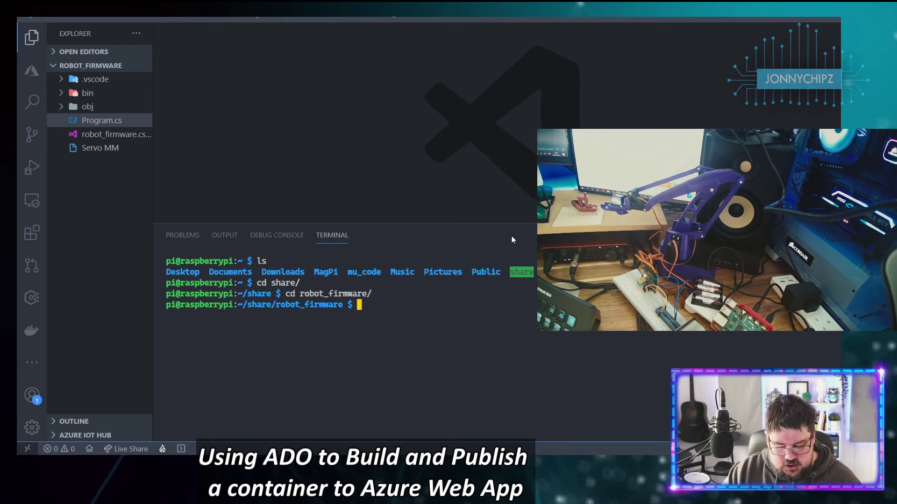
text(clear)
key(Return)
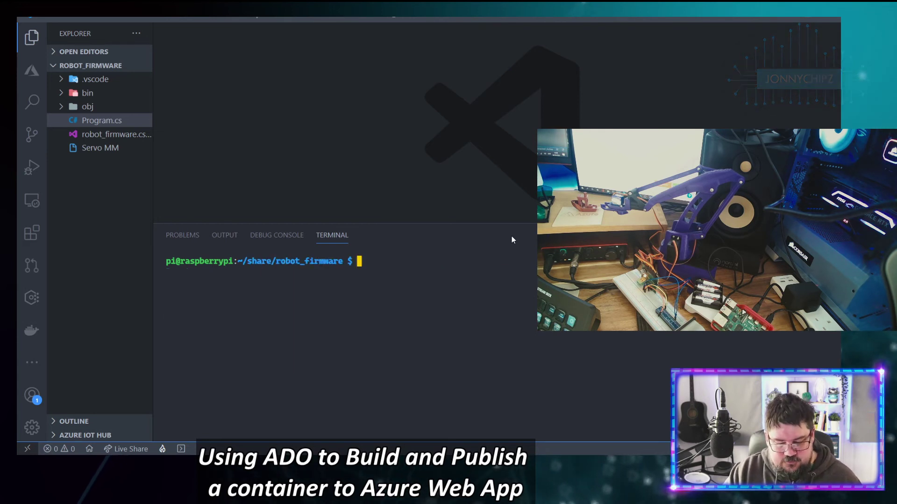
mouse_move(114, 80)
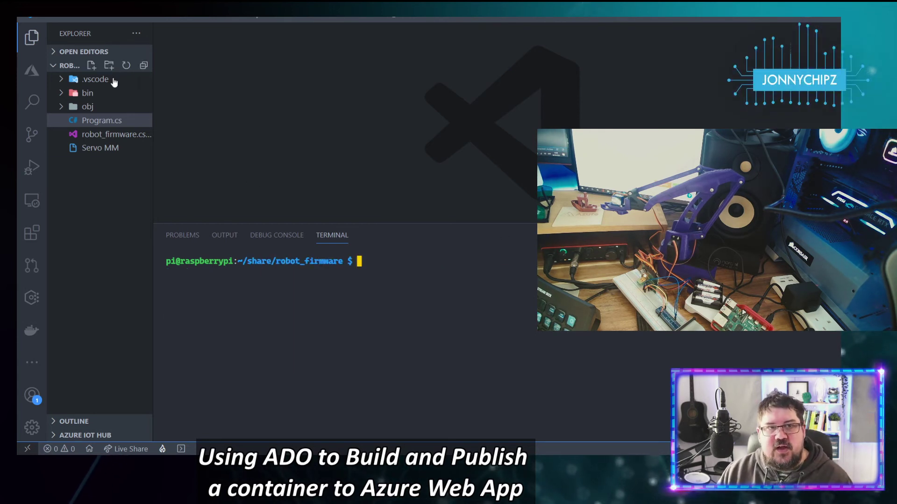
Step: Open Program.cs with more room for the code, and copy the host name jonnychipzwa01.azurewebsites.net from the deployed site's address in the browser
click(104, 121)
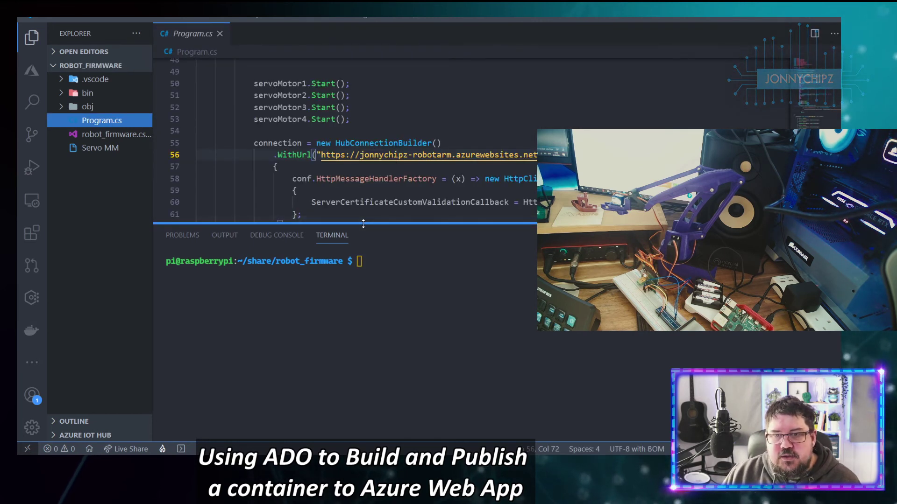
drag(359, 224, 363, 266)
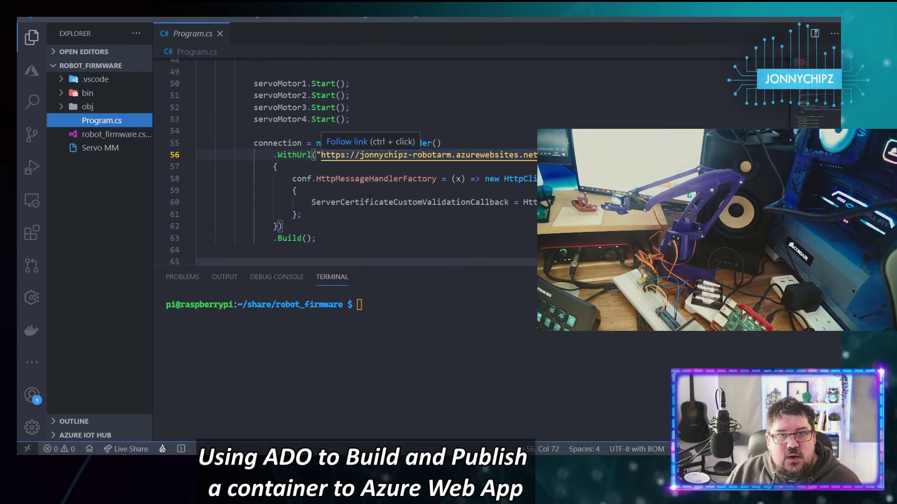
key(alt+Tab)
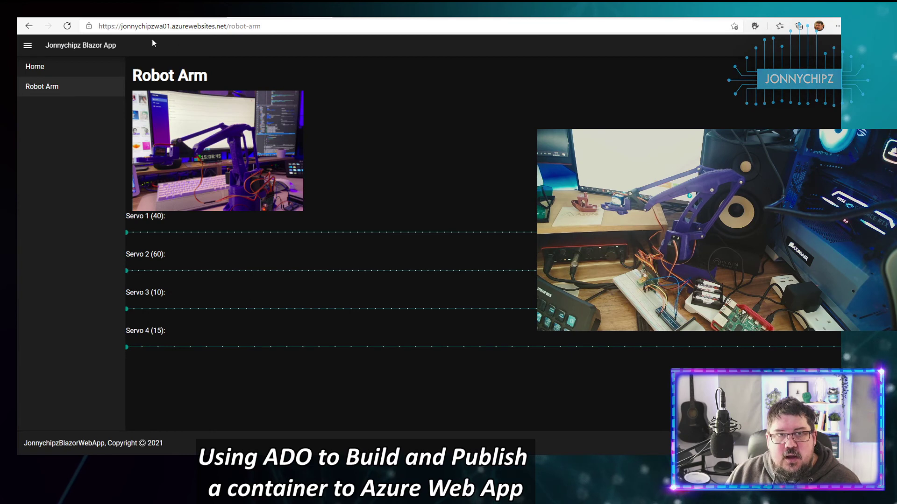
click(140, 26)
drag(121, 26, 227, 26)
key(ctrl+c)
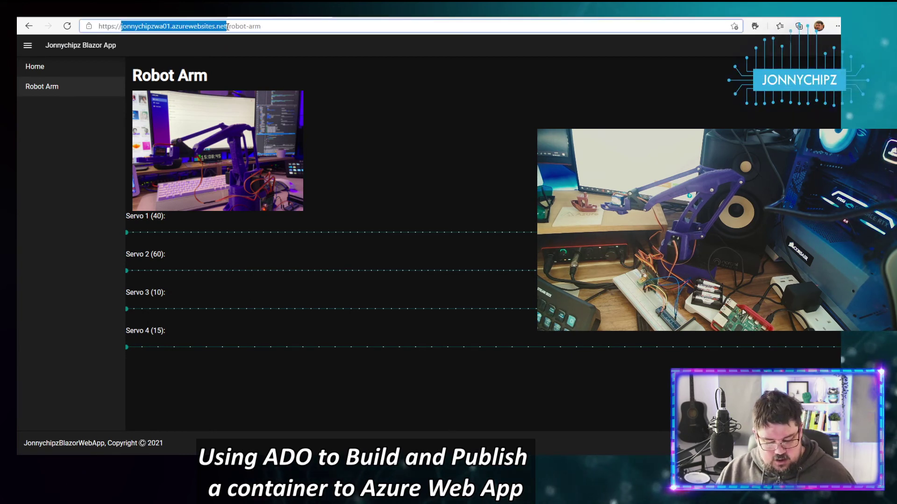
Step: Back in Visual Studio Code, replace the host in the hub connection's WithUrl address with jonnychipzwa01.azurewebsites.net and save Program.cs
key(alt+Tab)
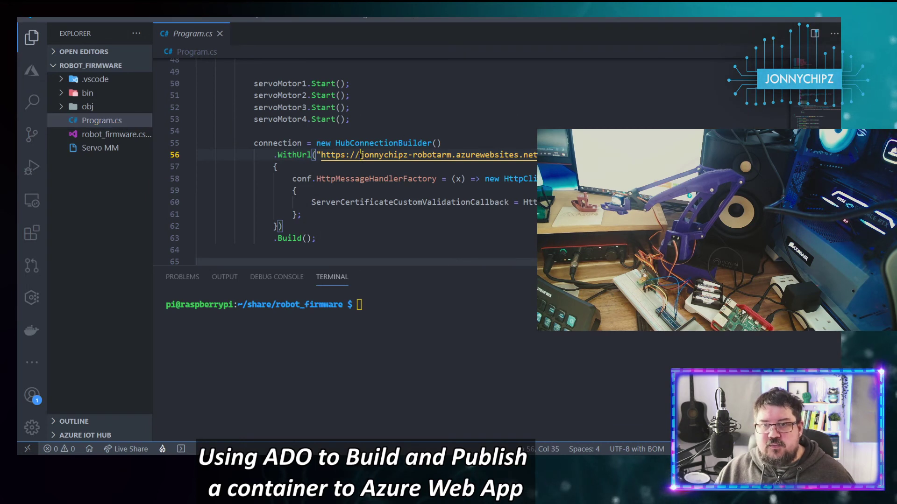
drag(360, 155, 529, 155)
key(ctrl+v)
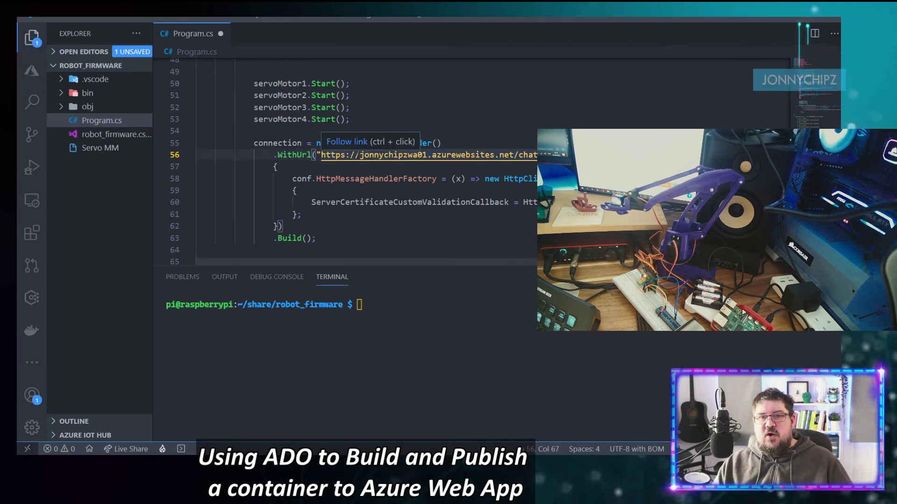
key(ctrl+s)
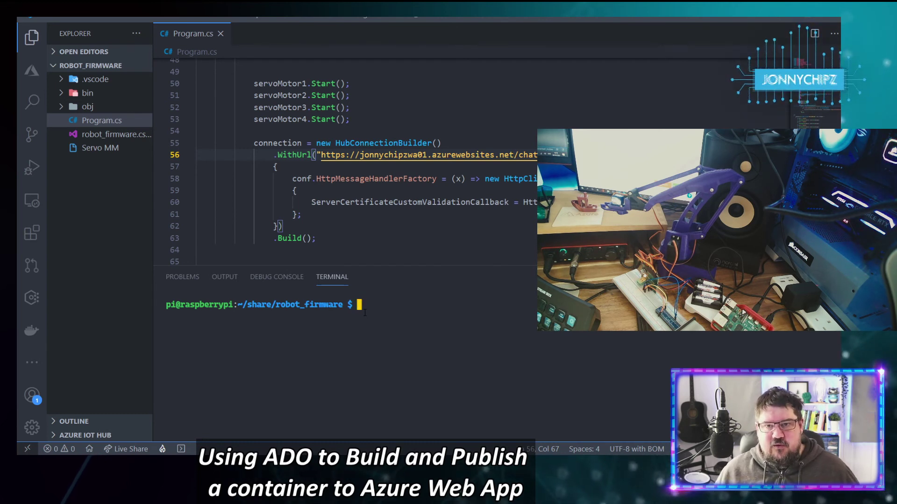
Step: Start the robot firmware on the Raspberry Pi with the command dotnet run
text(do)
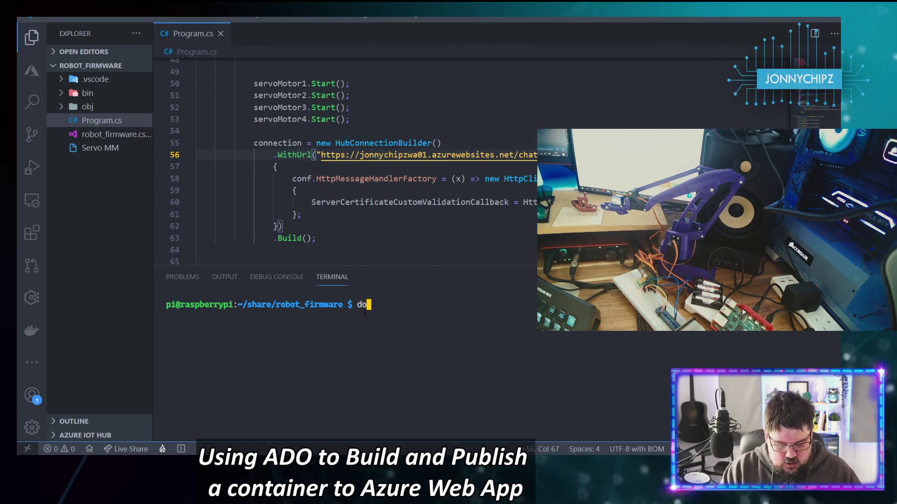
text(tnet run)
key(Return)
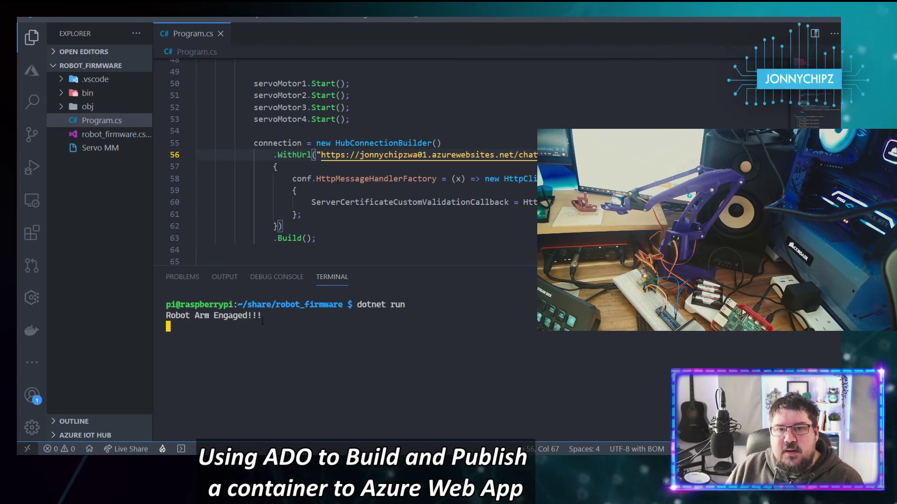
Step: Switch to the browser's Robot Arm page and try the four servo sliders, leaving Servo 1 at 64, Servo 2 at 61 and Servo 3 at 11
key(alt+Tab)
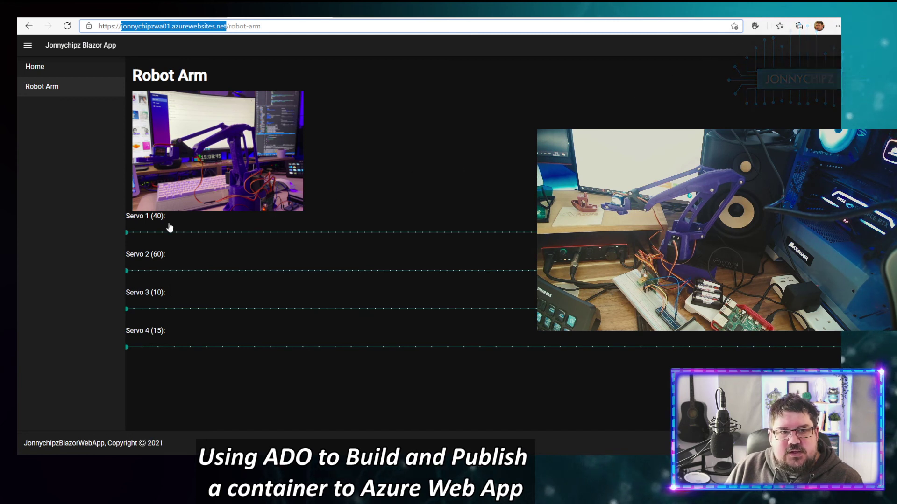
drag(133, 236, 303, 254)
drag(126, 270, 261, 310)
drag(677, 310, 132, 327)
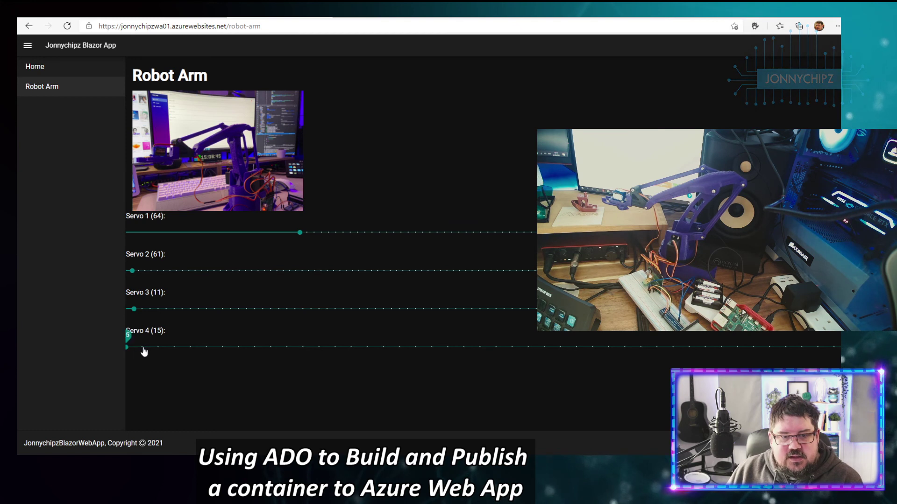
drag(169, 355, 105, 354)
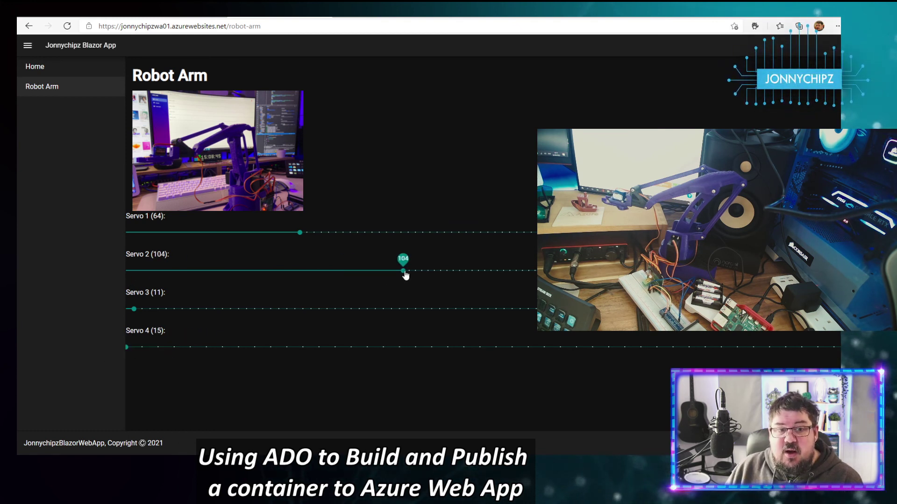
Step: Move Servo 2 to 104 and back to 60, swing Servo 1 up to 114 and back to 40, and return Servo 3 to 10
drag(405, 276, 125, 272)
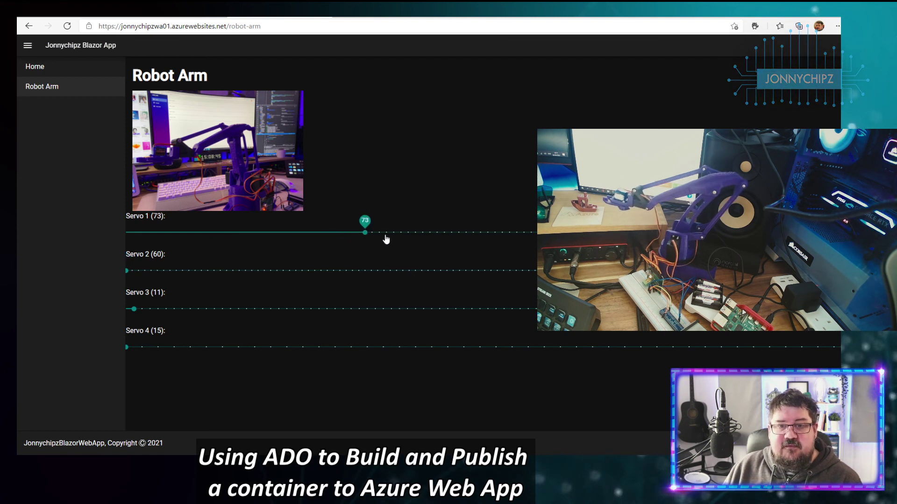
drag(386, 239, 157, 239)
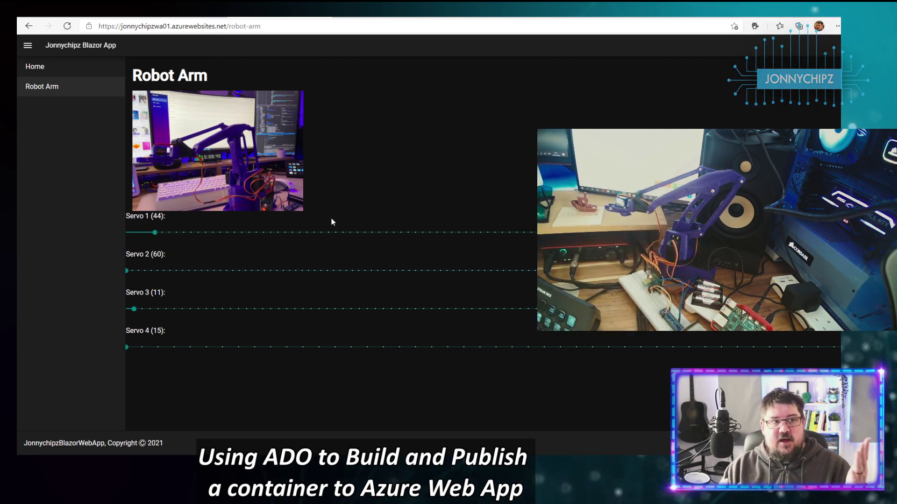
drag(158, 233, 579, 232)
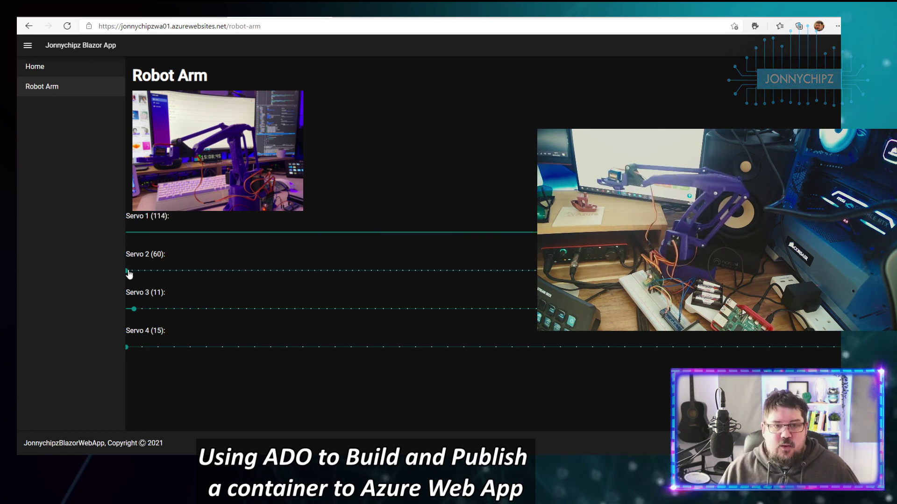
mouse_move(129, 274)
mouse_down()
mouse_move(607, 270)
mouse_move(130, 276)
mouse_up()
drag(386, 232, 129, 233)
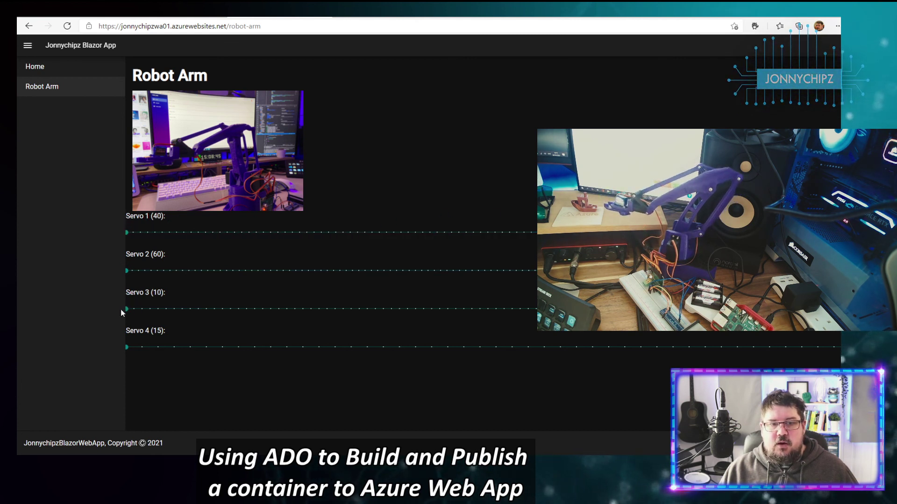